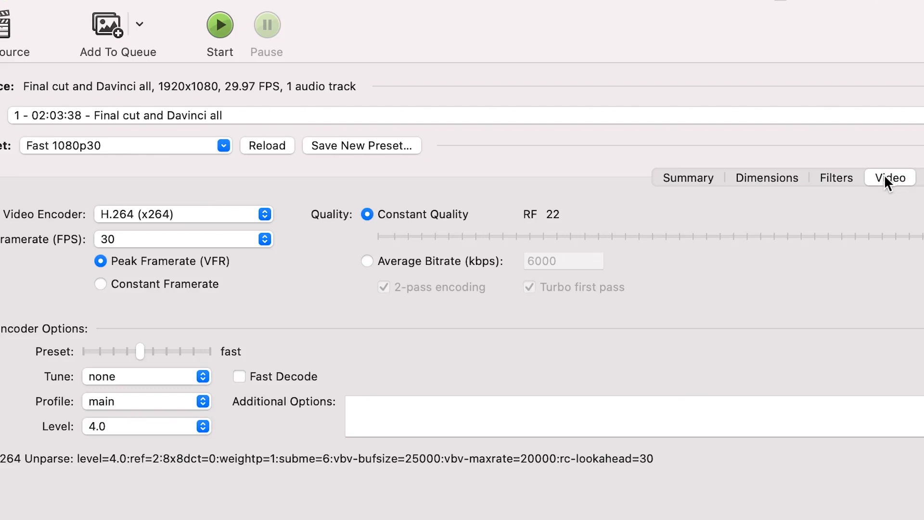
pyautogui.click(191, 216)
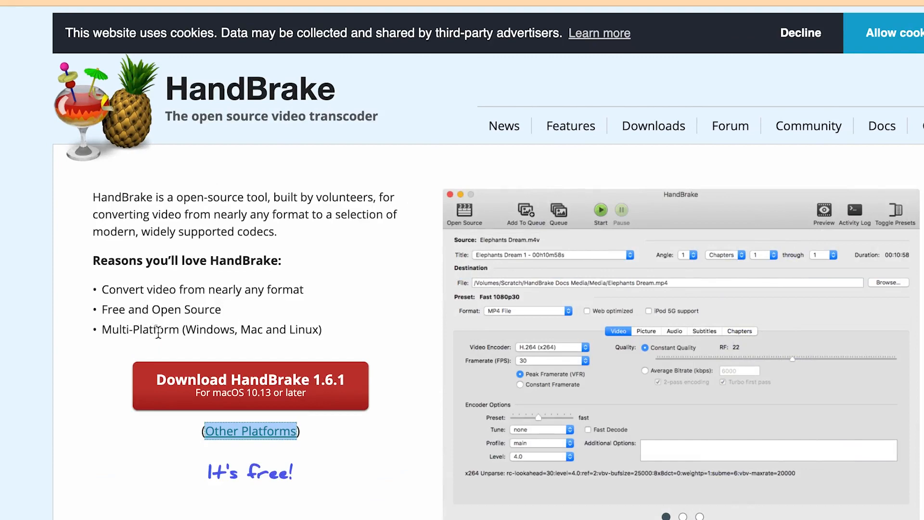
pyautogui.moveTo(185, 331); pyautogui.dragTo(362, 316)
pyautogui.click(281, 323)
pyautogui.click(315, 288)
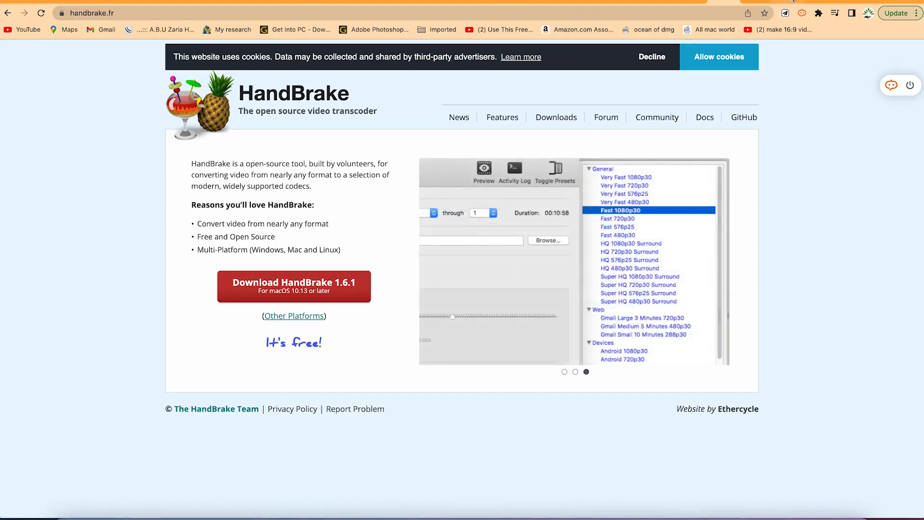
# - Open the official HandBrake website, handbrake.fr, from the Google search results for handbrake
pyautogui.click(757, 2)
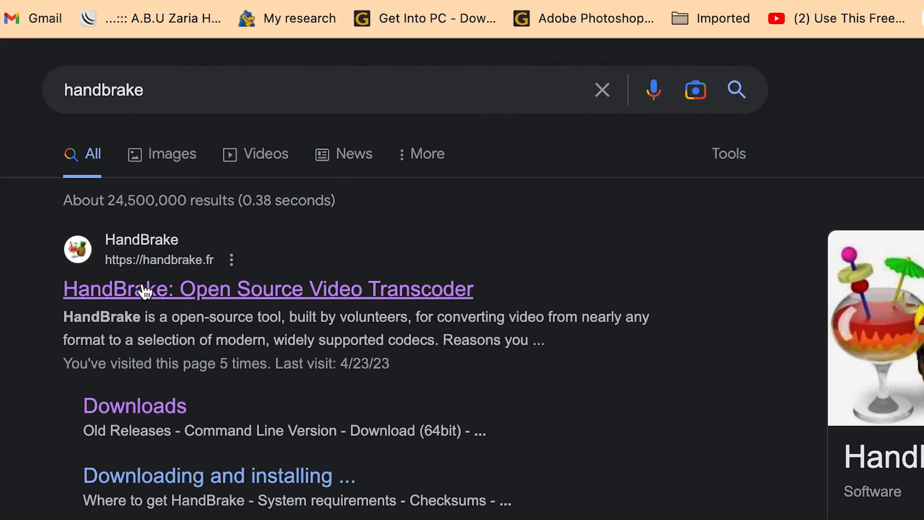
pyautogui.click(280, 295)
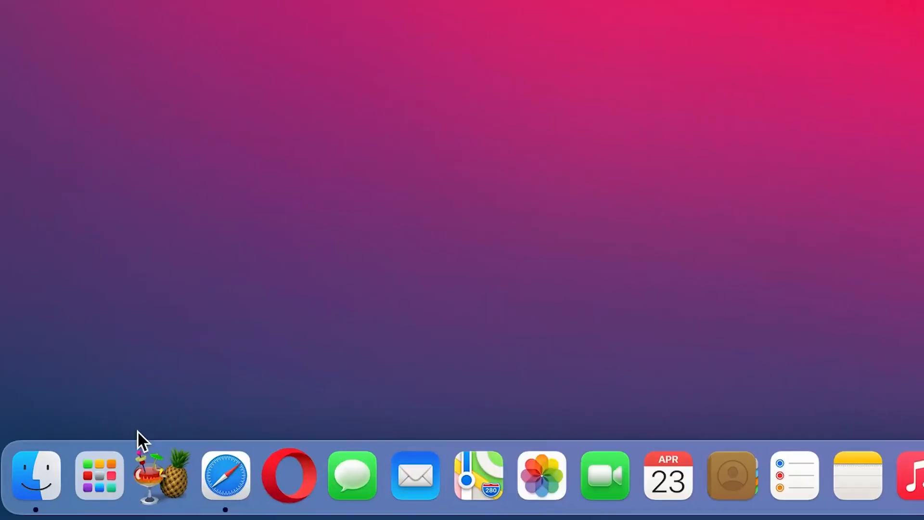
# - Launch HandBrake and allow the app downloaded from the internet to open
pyautogui.click(137, 493)
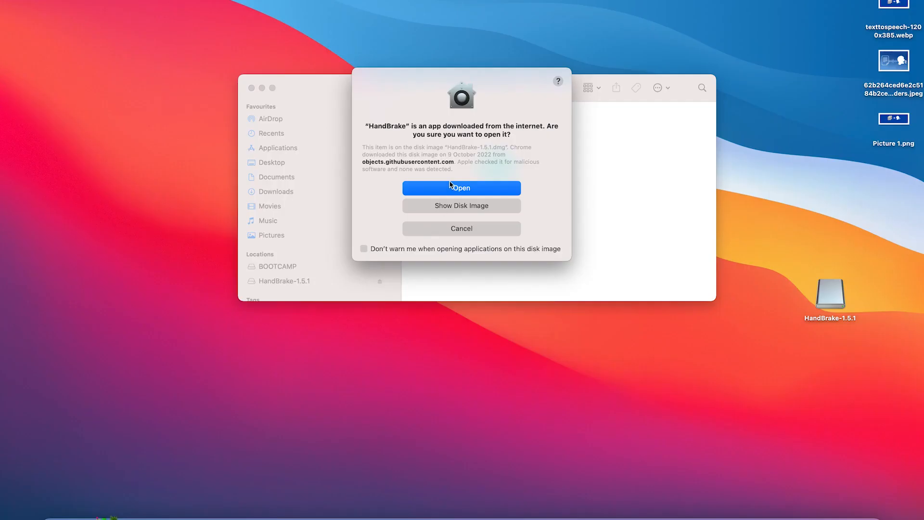
pyautogui.click(461, 191)
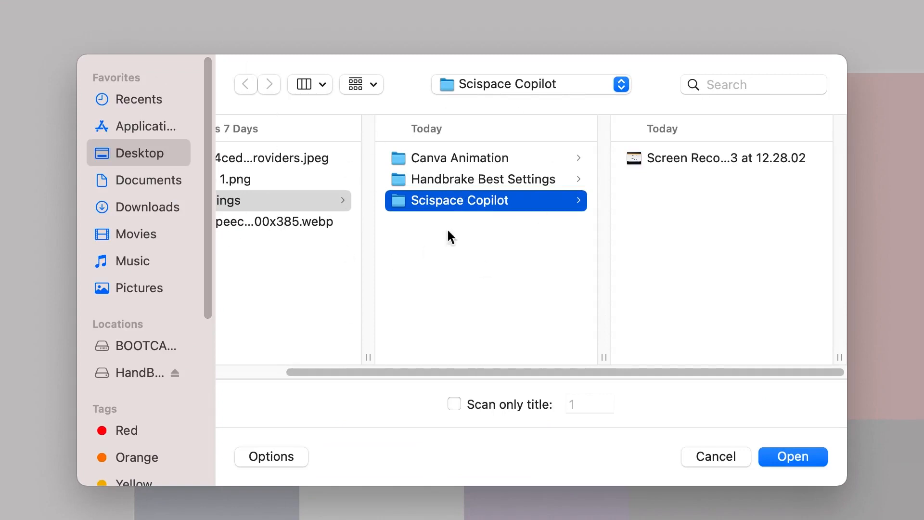
# - Open the source video Final cut and Davinci all.mp4 from Desktop > Recordings > Handbrake Best Settings > videos
pyautogui.click(126, 194)
pyautogui.click(128, 175)
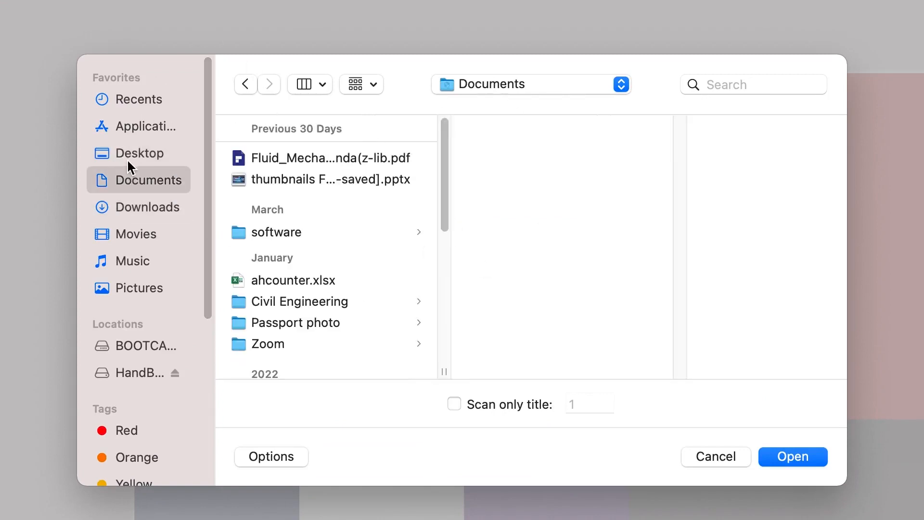
pyautogui.click(127, 156)
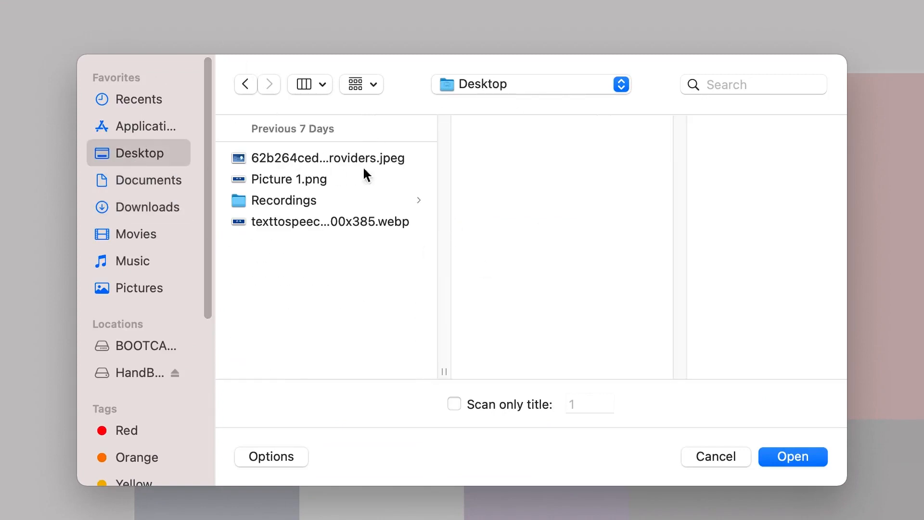
pyautogui.click(272, 193)
pyautogui.click(520, 181)
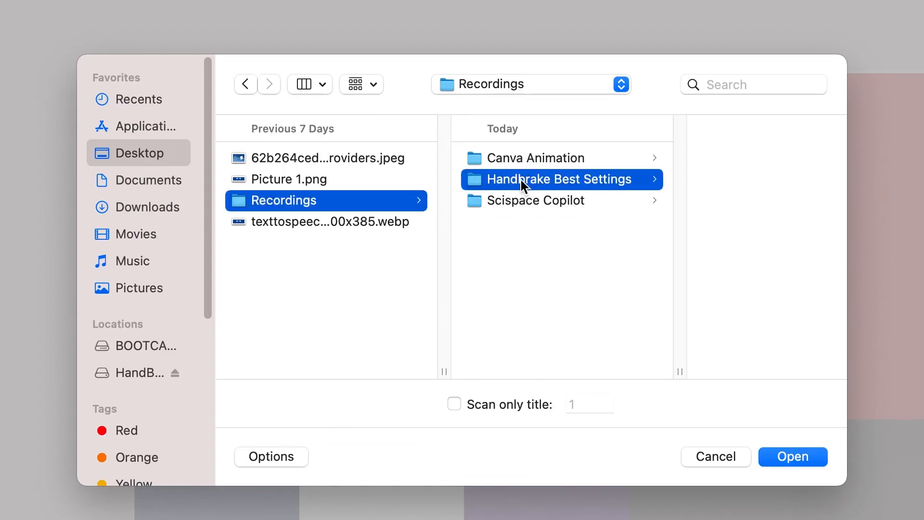
pyautogui.click(658, 158)
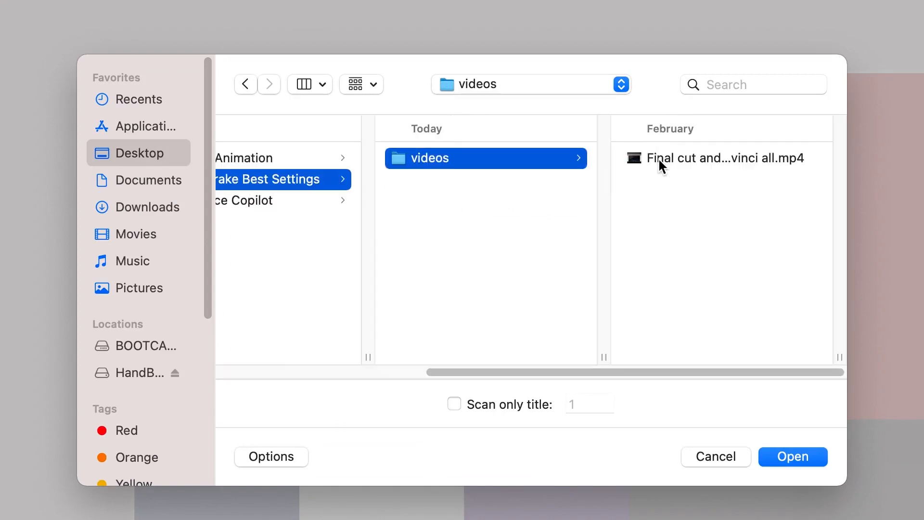
pyautogui.click(684, 159)
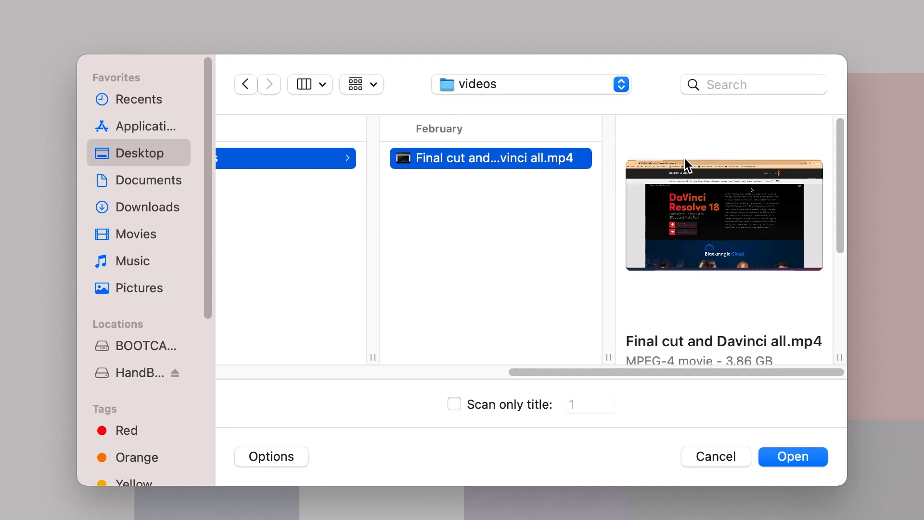
pyautogui.moveTo(684, 162)
pyautogui.scroll(-2, 677, 301)
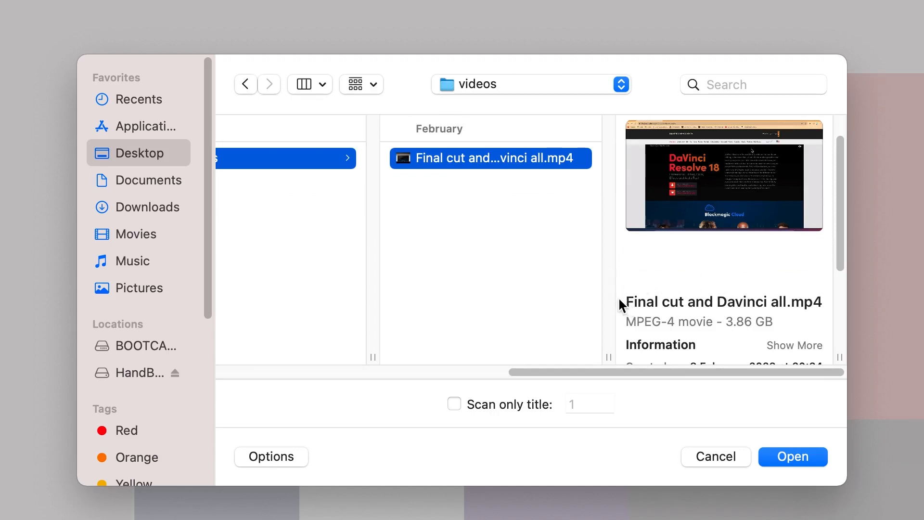
pyautogui.click(789, 455)
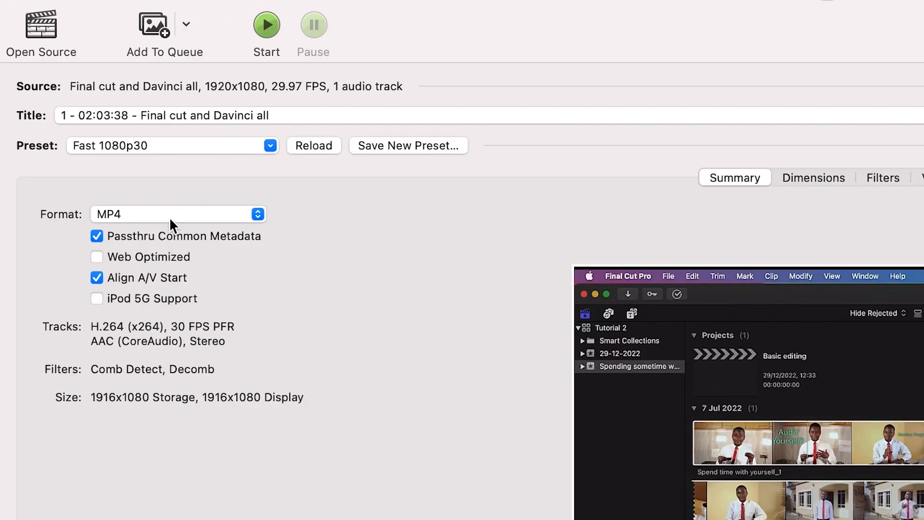
# - Choose MP4 as the output format and 1080p HD as the resolution limit
pyautogui.click(131, 214)
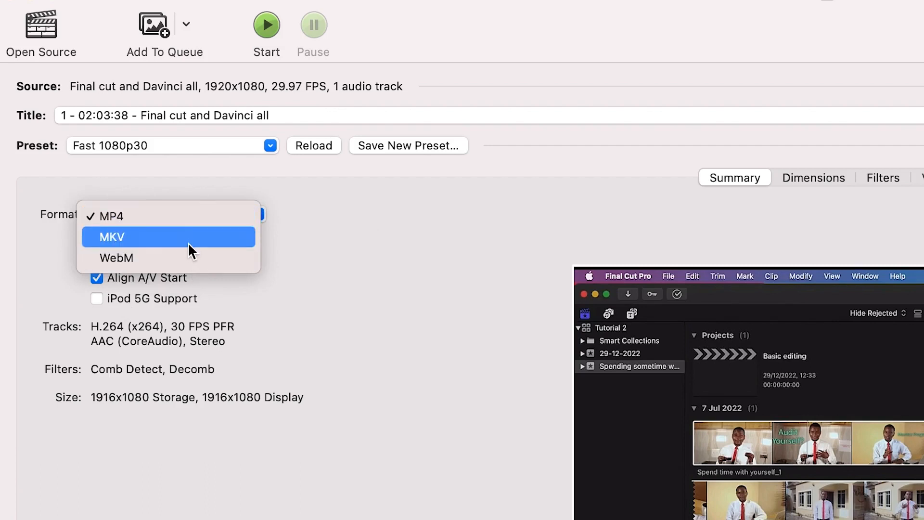
pyautogui.click(183, 215)
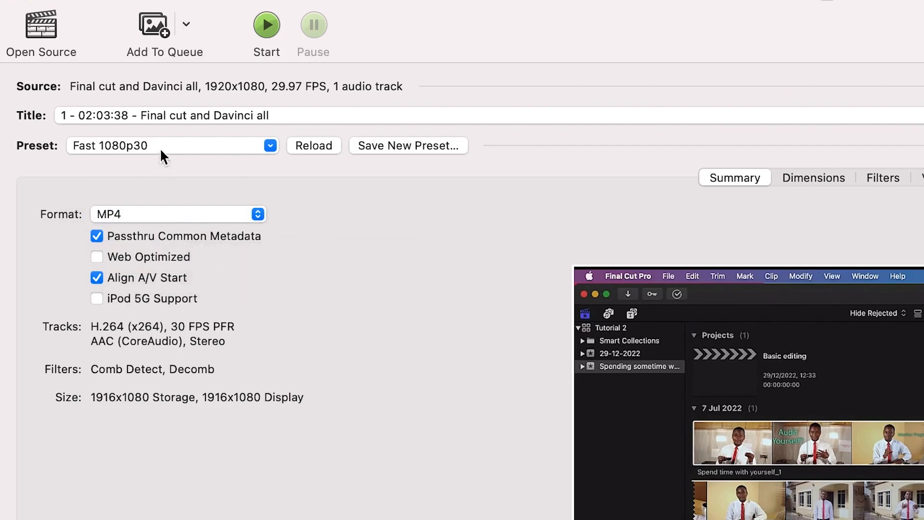
pyautogui.click(824, 184)
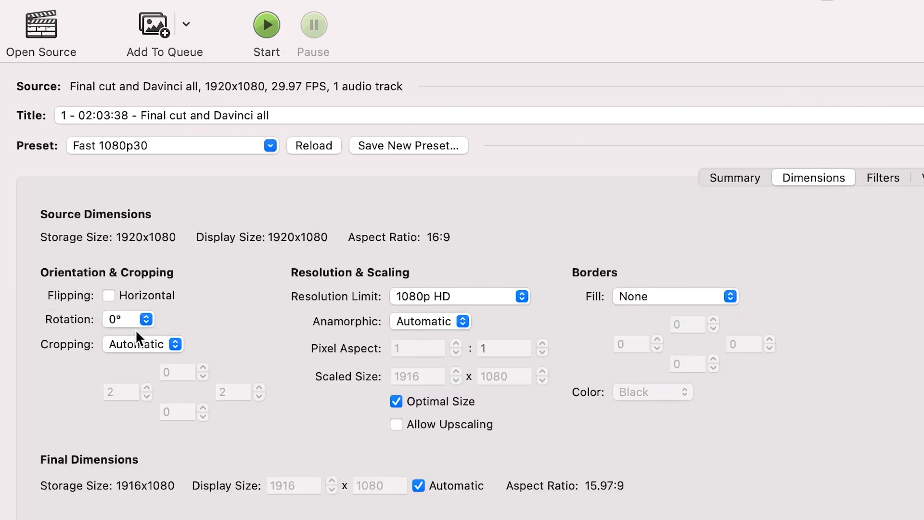
pyautogui.click(484, 295)
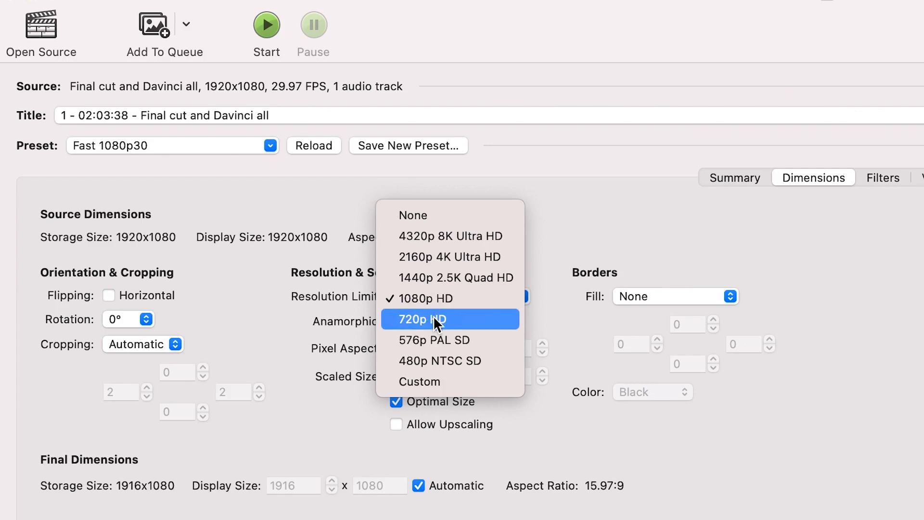
pyautogui.click(460, 297)
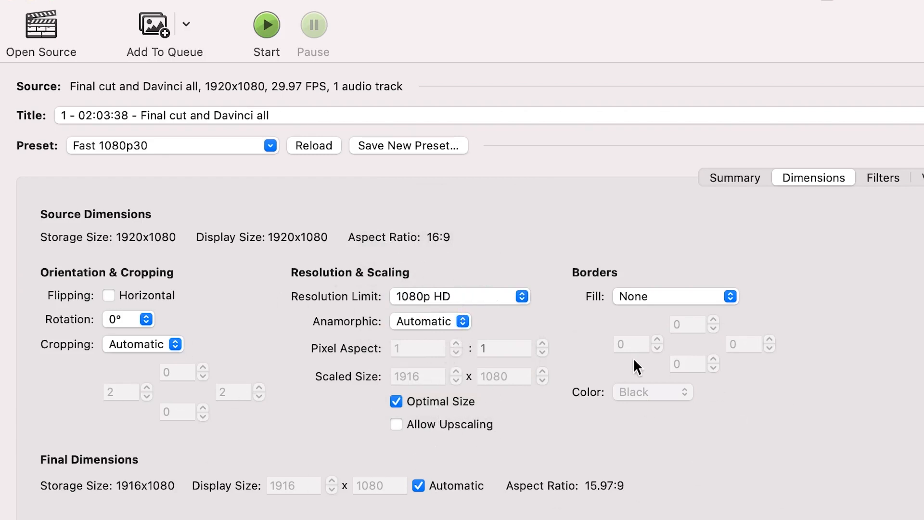
# - Choose H.264 (x264) as the video encoder, leaving the filters at their defaults
pyautogui.click(889, 179)
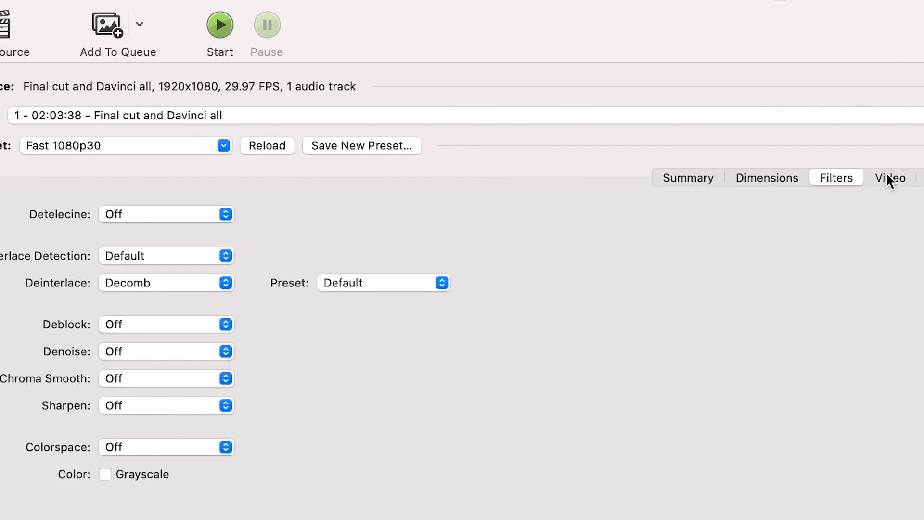
pyautogui.click(887, 178)
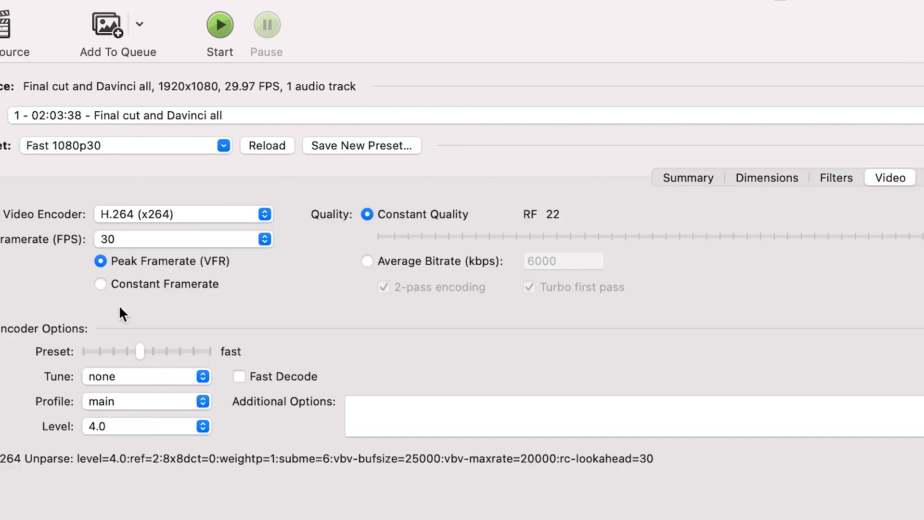
pyautogui.click(189, 215)
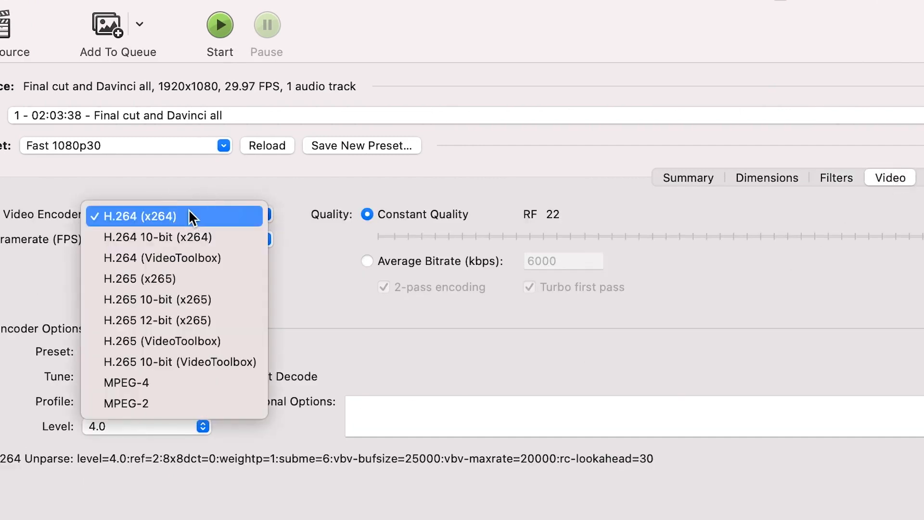
pyautogui.click(229, 215)
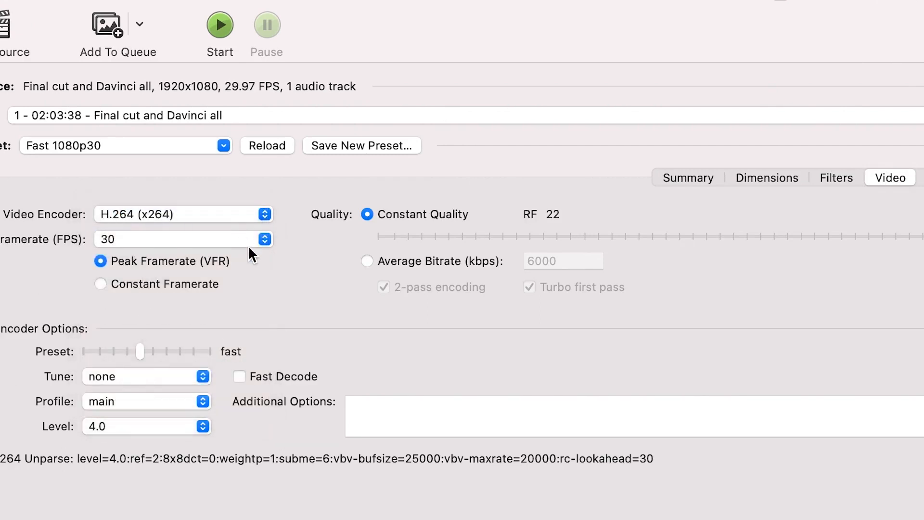
# - Set the video framerate to Same as source and select Constant Framerate
pyautogui.click(222, 241)
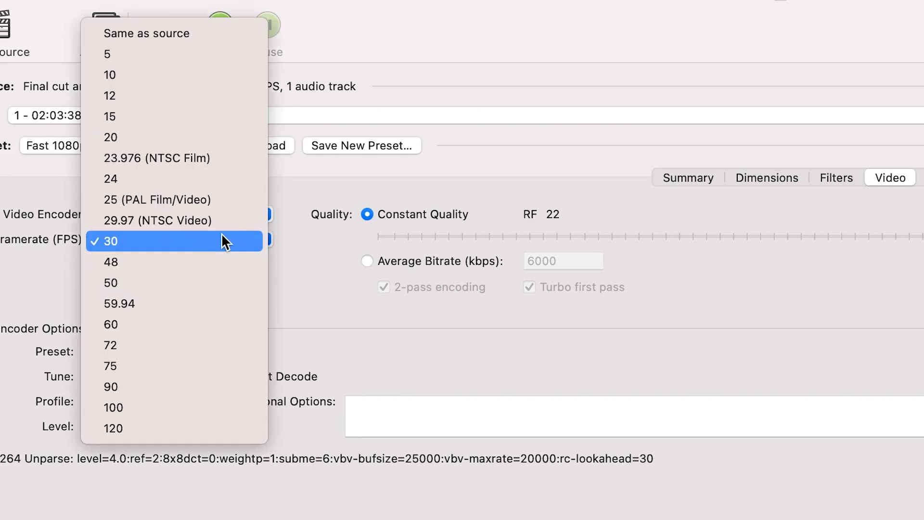
pyautogui.click(175, 35)
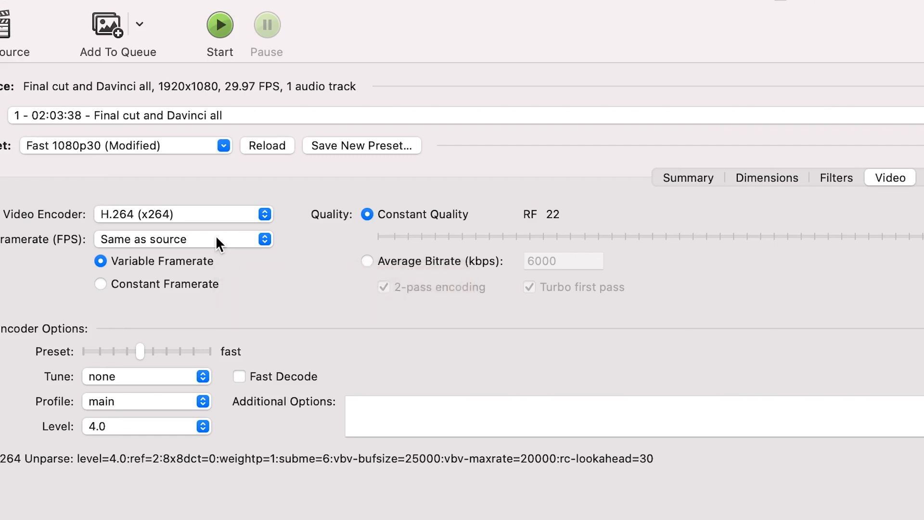
pyautogui.click(216, 238)
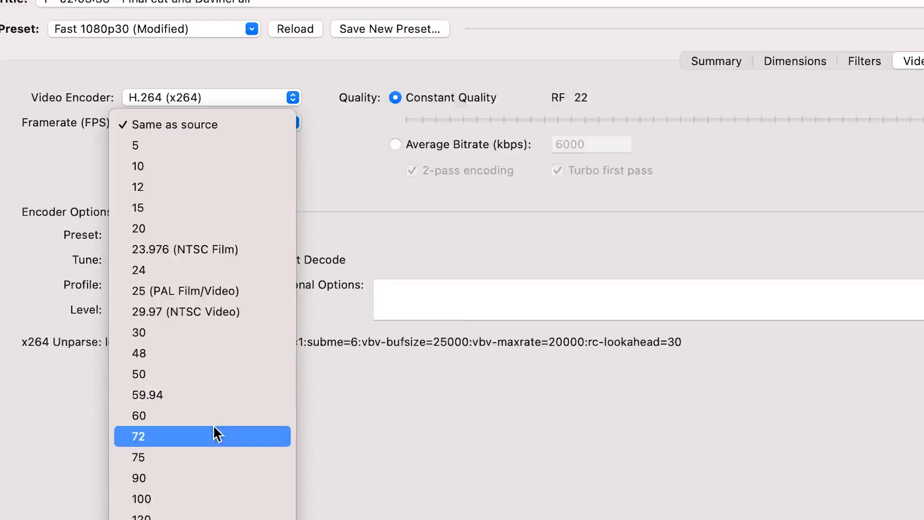
pyautogui.click(469, 417)
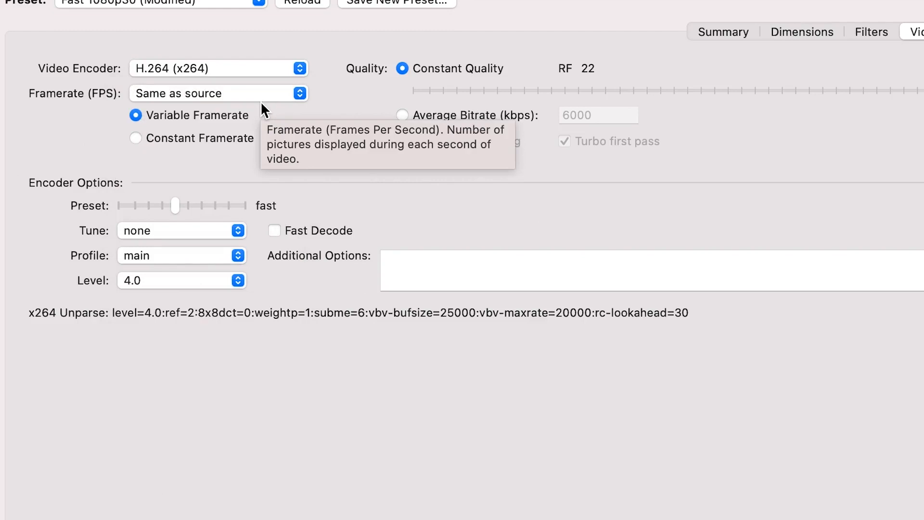
pyautogui.click(171, 145)
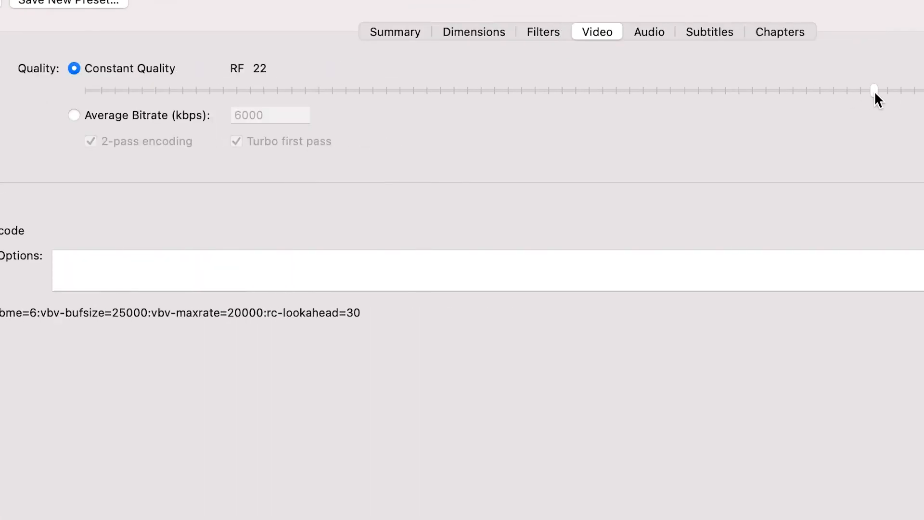
# - Set the video's Constant Quality value to RF 26
pyautogui.moveTo(875, 91); pyautogui.dragTo(923, 94)
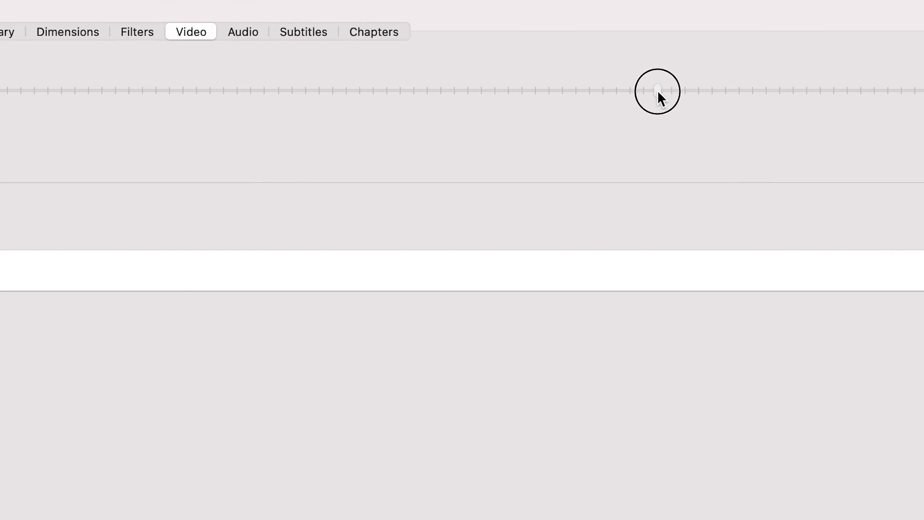
pyautogui.moveTo(576, 83); pyautogui.dragTo(535, 85)
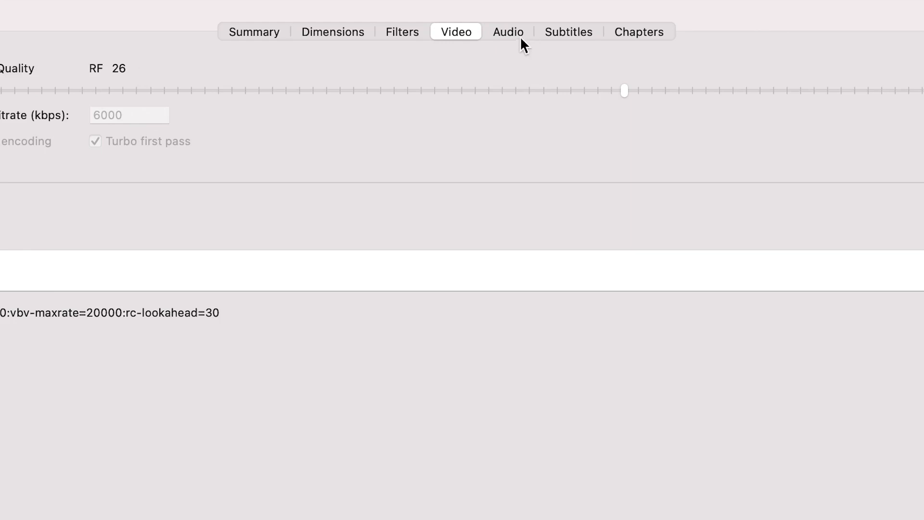
# - Review the audio track, subtitle and chapter settings of the video
pyautogui.click(503, 32)
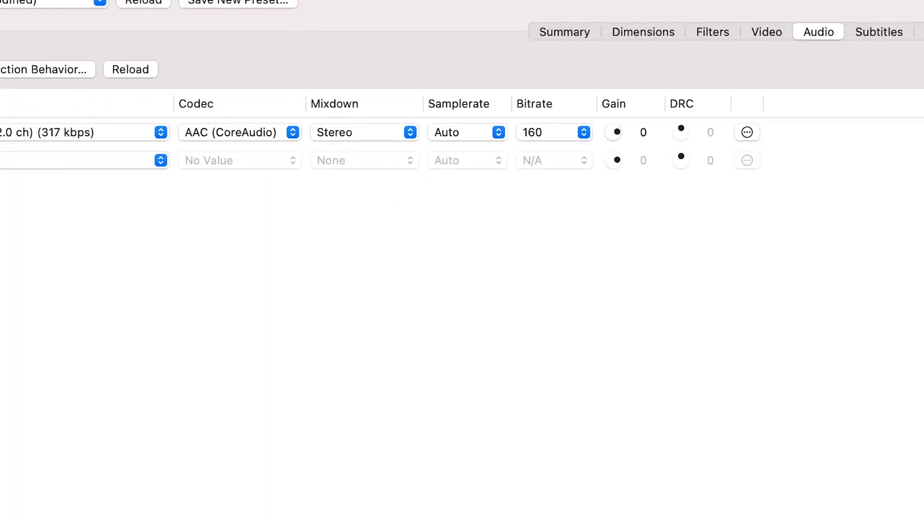
pyautogui.click(864, 33)
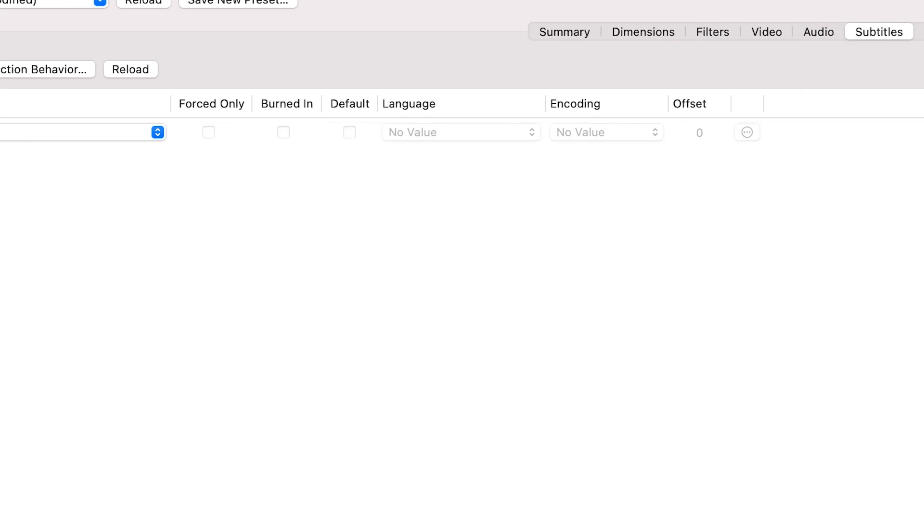
pyautogui.click(920, 31)
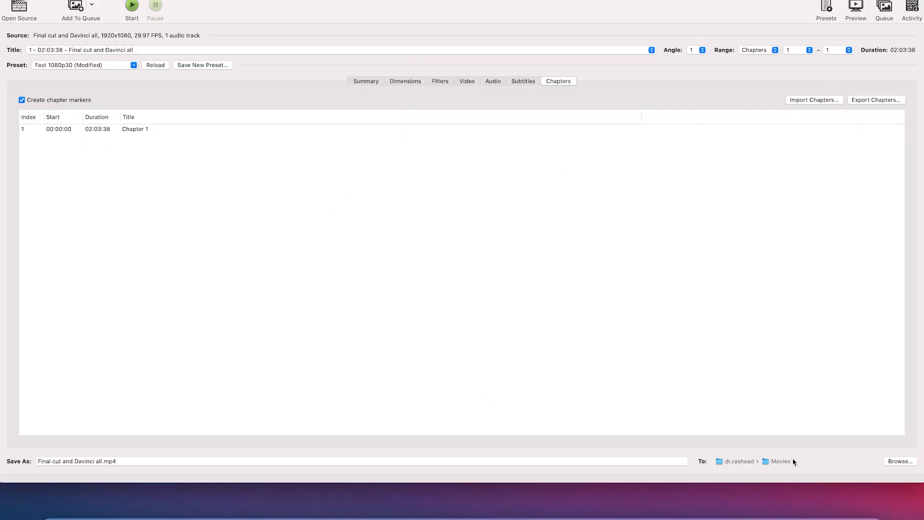
# - Browse for the output location in the videos folder under Desktop > Recordings > Handbrake Best Settings
pyautogui.click(900, 461)
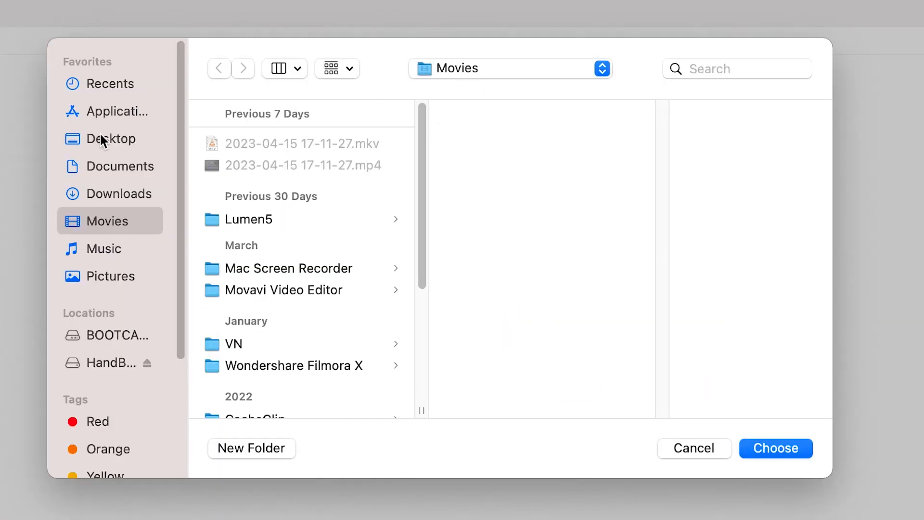
pyautogui.click(99, 132)
pyautogui.click(286, 191)
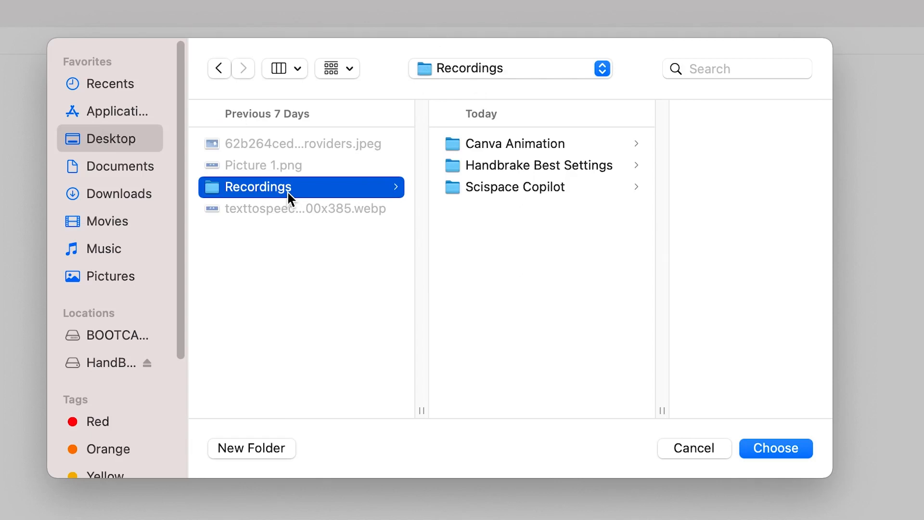
pyautogui.click(498, 166)
pyautogui.click(654, 144)
# - Create a folder named Handbrake export inside the videos folder and set it as the output destination
pyautogui.click(264, 447)
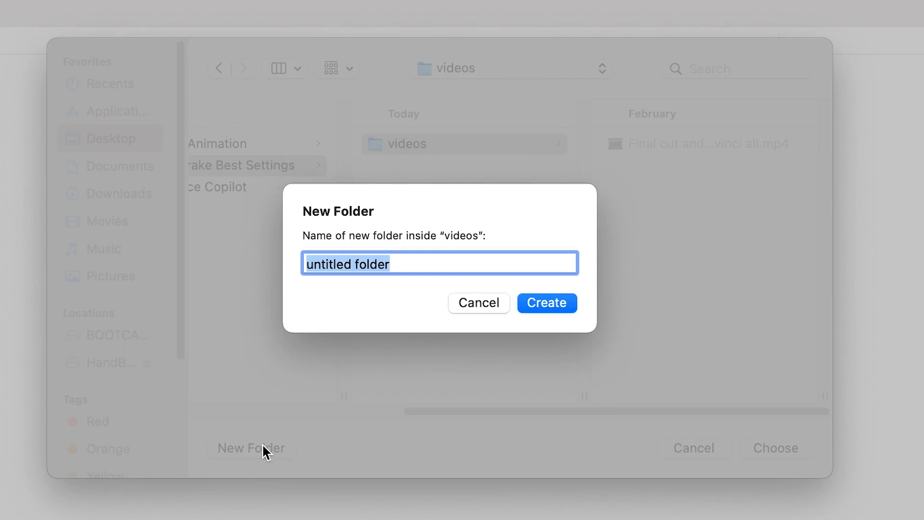
pyautogui.write('Handbrake export')
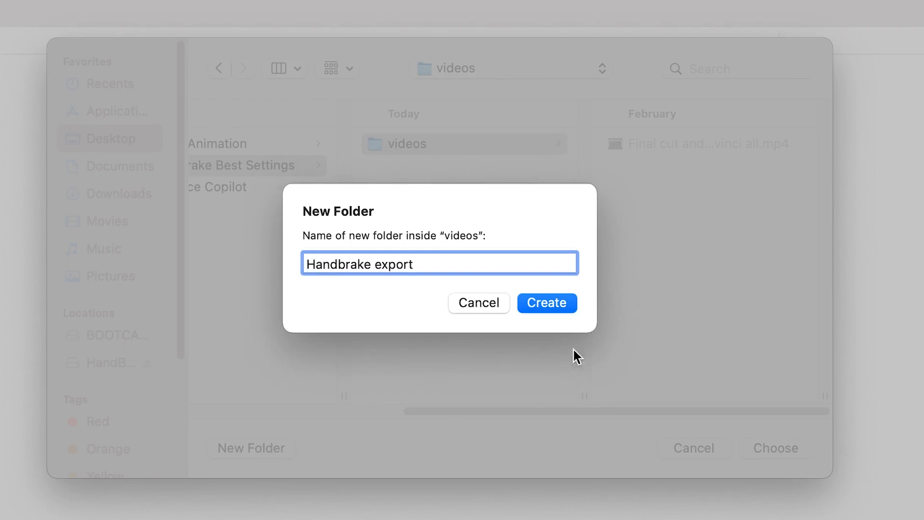
pyautogui.click(553, 304)
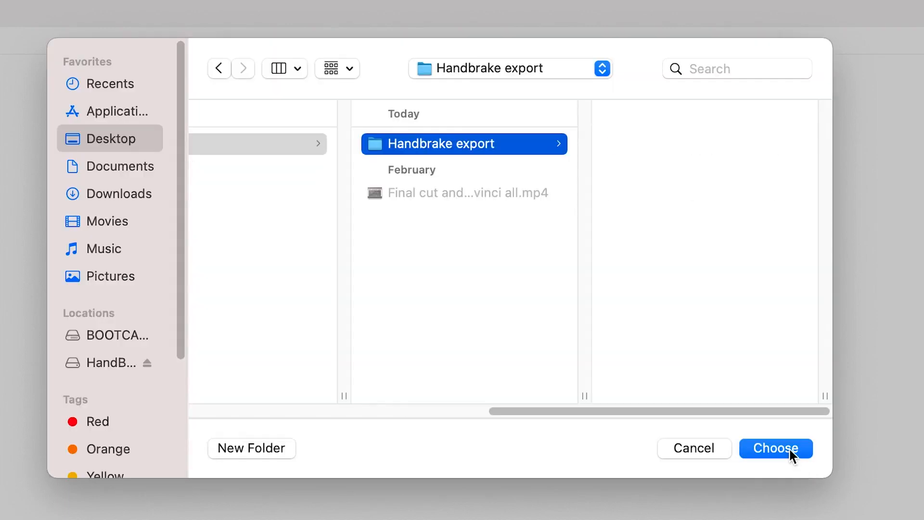
pyautogui.click(789, 447)
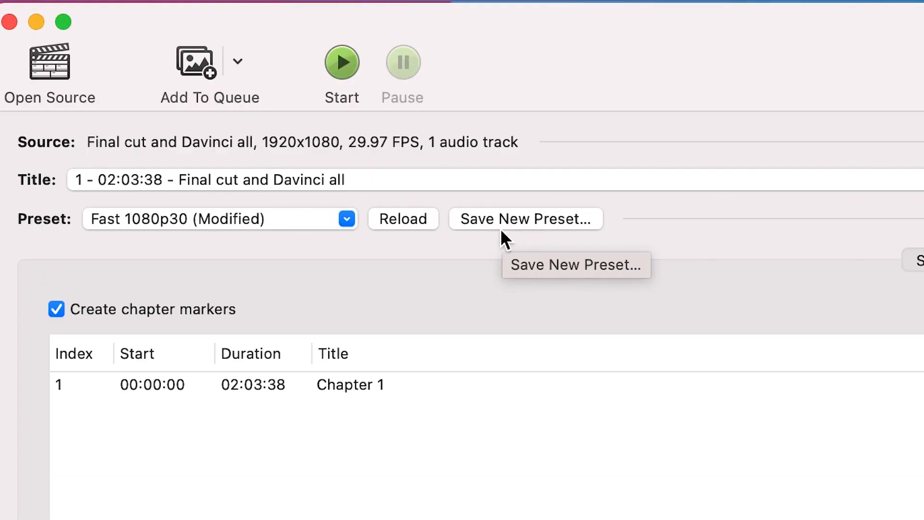
# - Start saving the current settings as a new preset and name it YouTube x
pyautogui.click(536, 218)
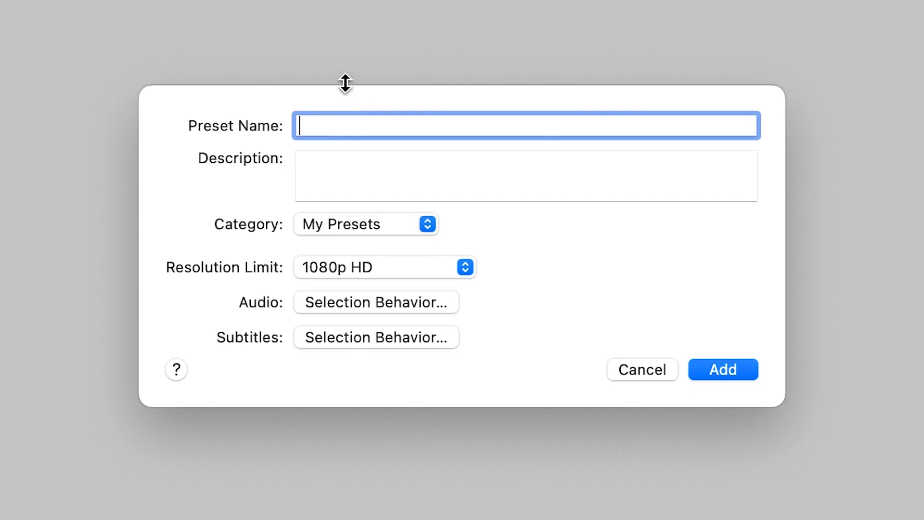
pyautogui.click(349, 121)
pyautogui.write('YouTube x')
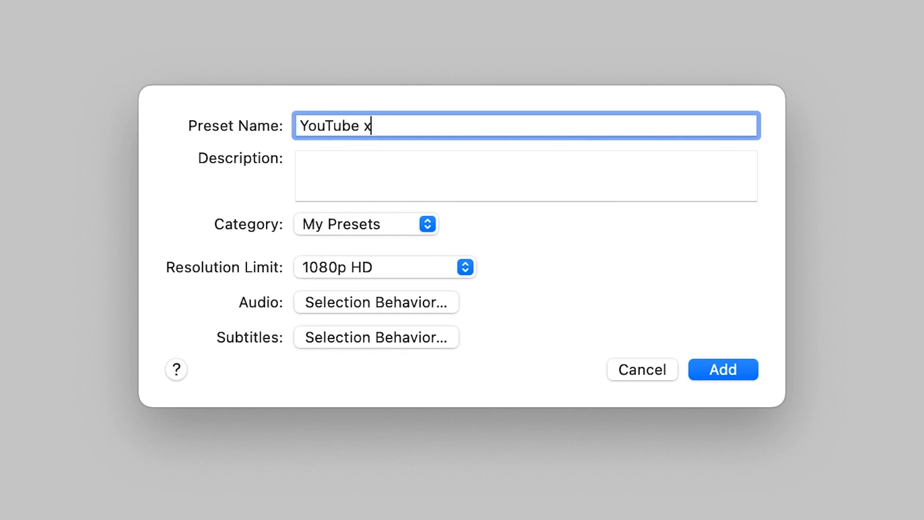
# - Create a new category named YouTube X for the preset and add the preset to it
pyautogui.click(363, 224)
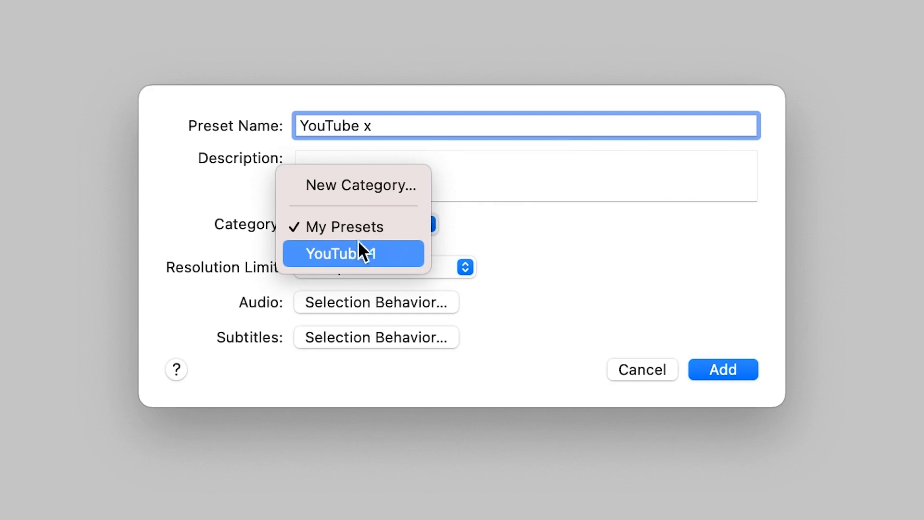
pyautogui.click(375, 185)
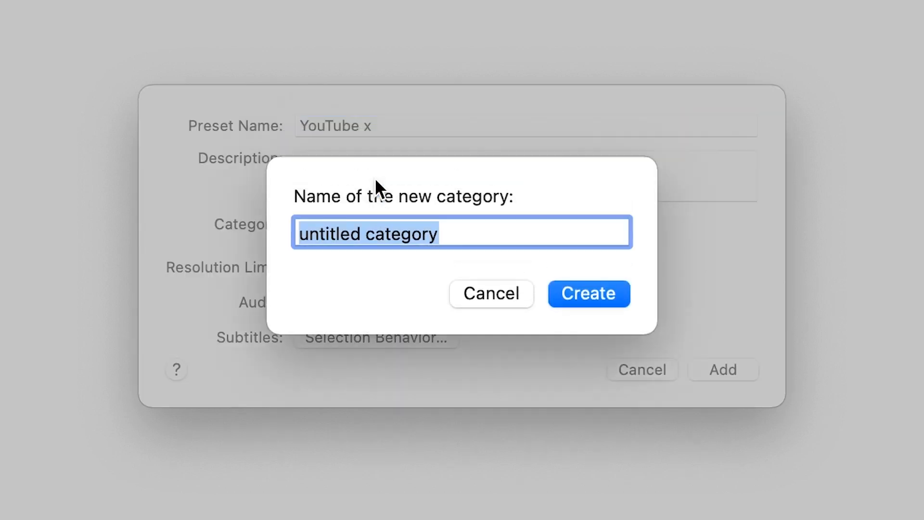
pyautogui.write('C')
pyautogui.press('BackSpace')
pyautogui.write('YU')
pyautogui.press('BackSpace')
pyautogui.write('ouTube X')
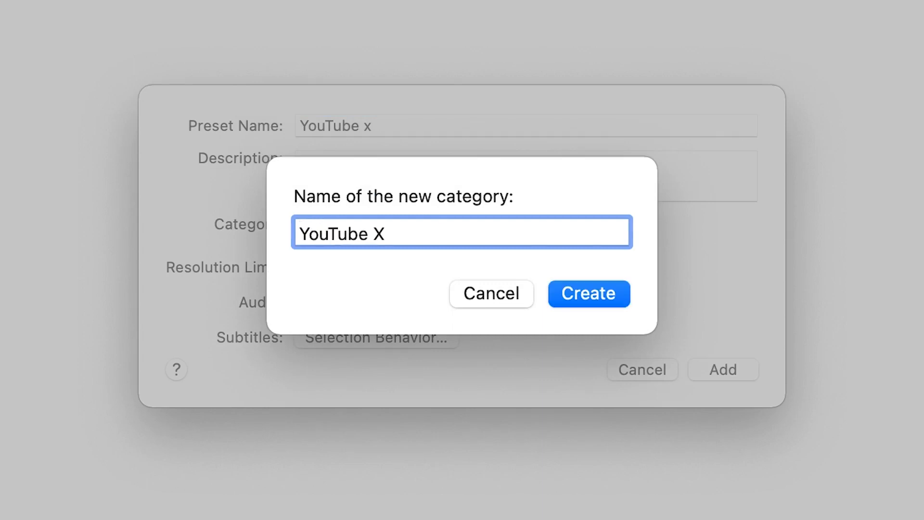
pyautogui.click(573, 287)
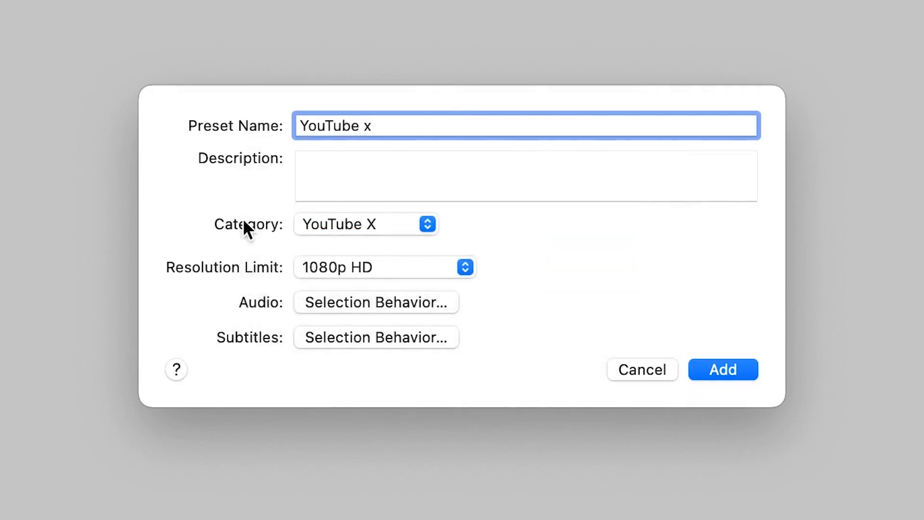
pyautogui.click(715, 369)
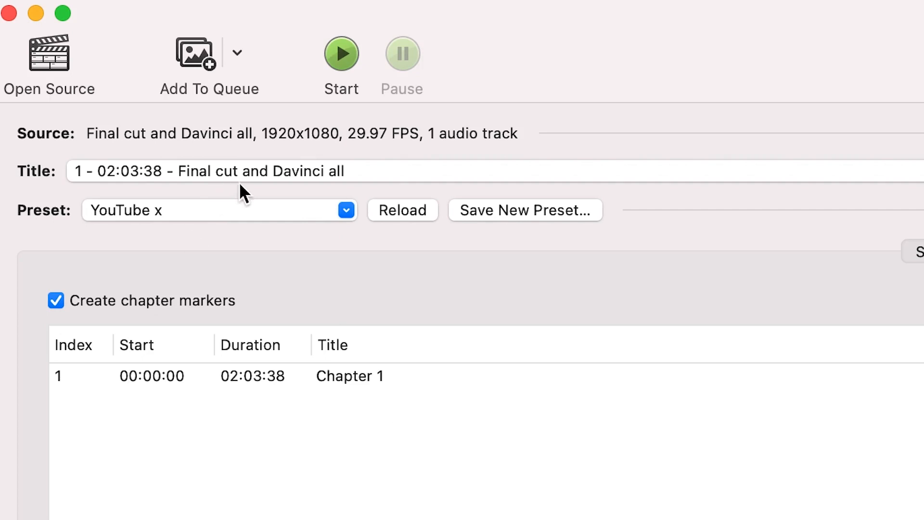
# - Choose the YouTube x preset from the YouTube X category and start encoding the video
pyautogui.click(295, 207)
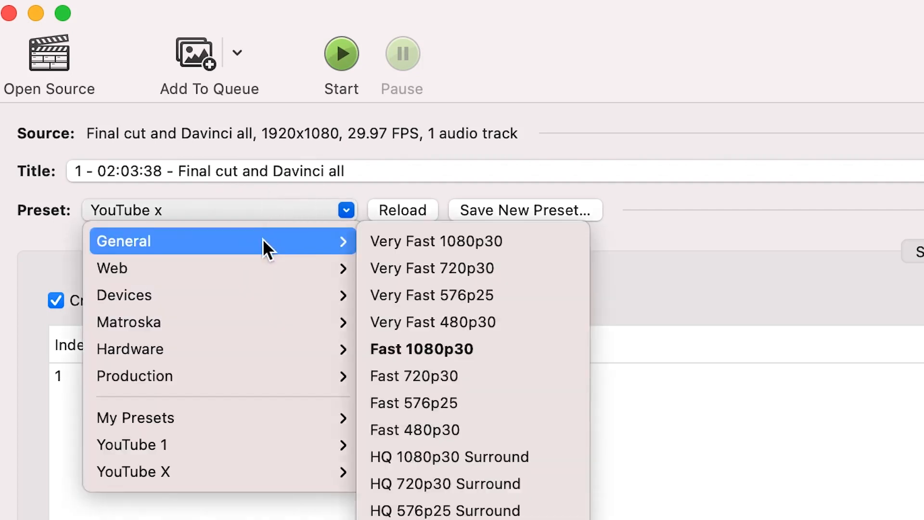
pyautogui.moveTo(240, 473)
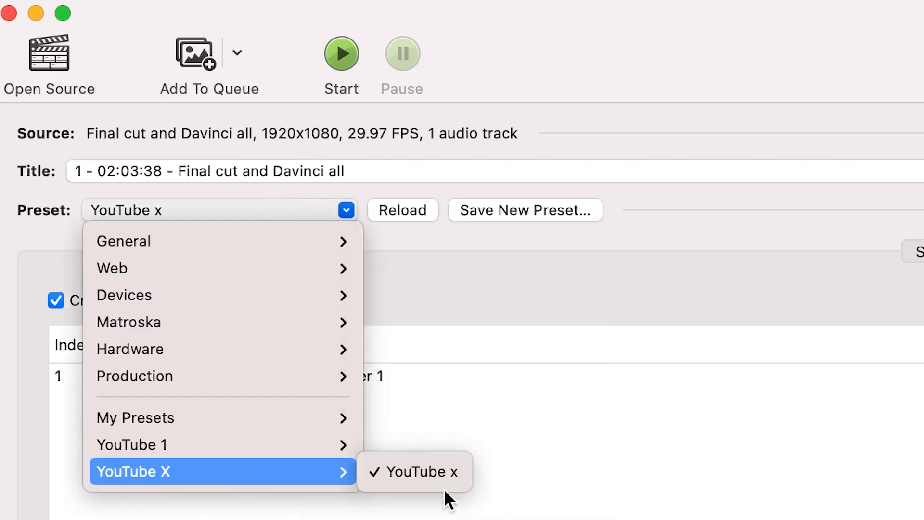
pyautogui.click(431, 476)
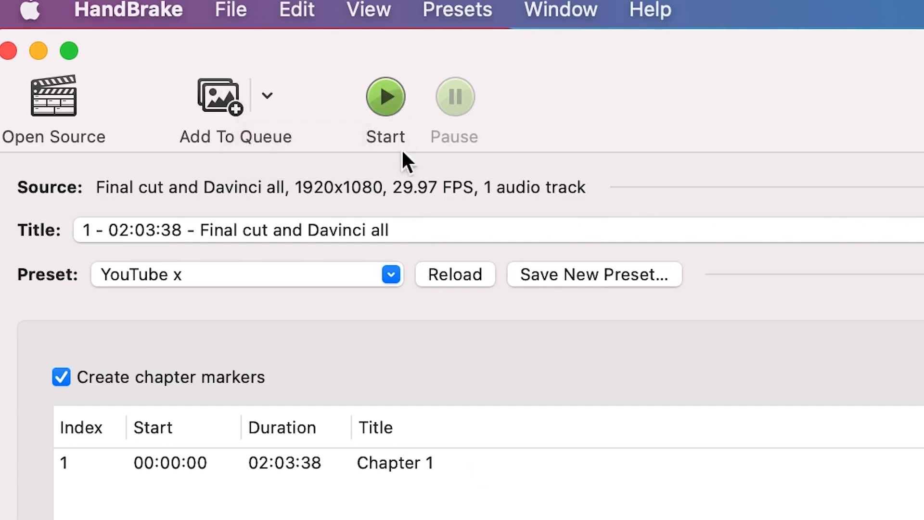
pyautogui.click(386, 92)
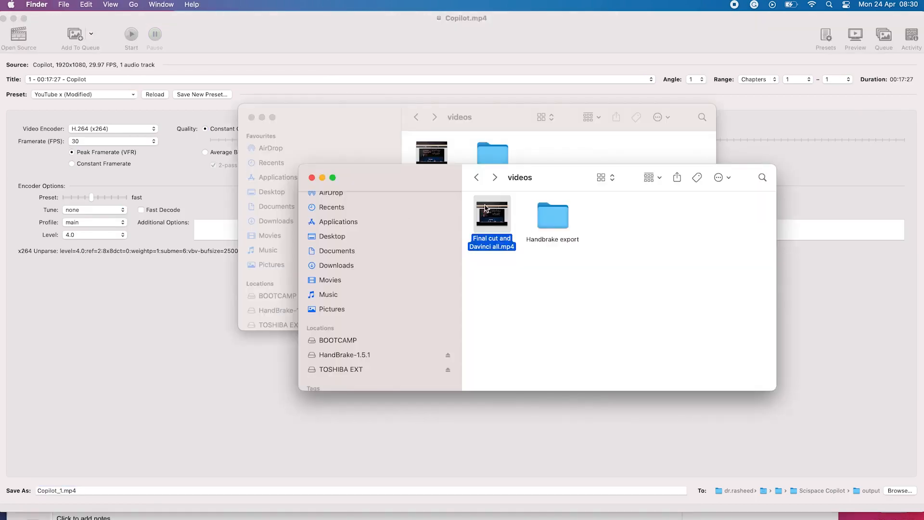
# - In Finder, show the file information of the original Final cut and Davinci all.mp4 in the videos folder
pyautogui.click(585, 330)
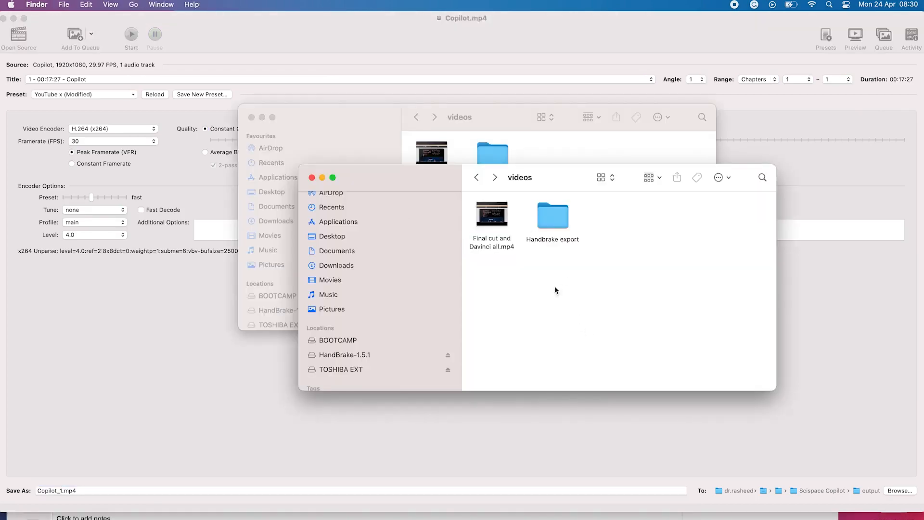
pyautogui.click(498, 241)
pyautogui.rightClick(497, 237)
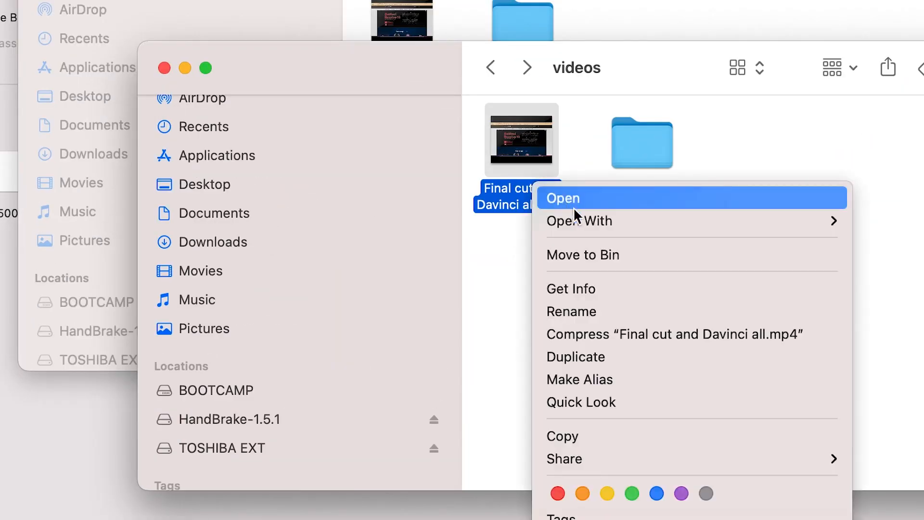
pyautogui.click(608, 285)
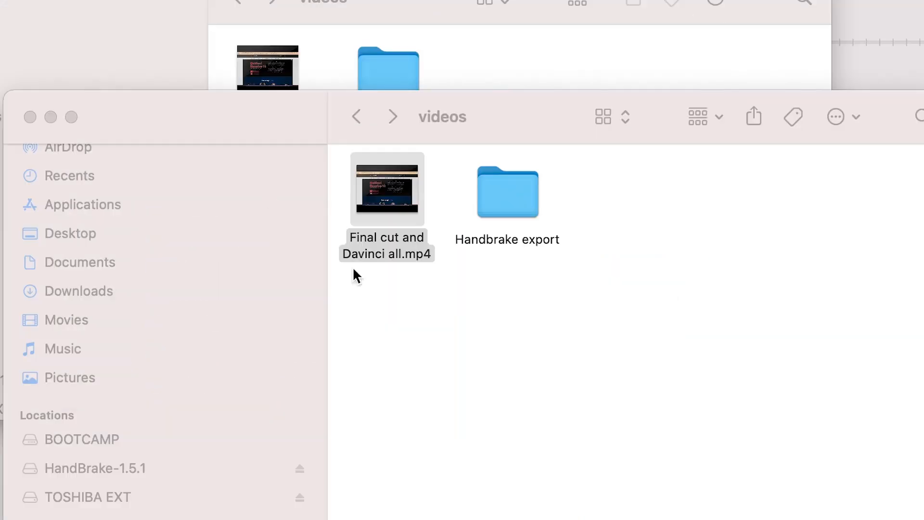
# - Open the Handbrake export folder and show the file information of the compressed Final cut and Davinci all.mp4
pyautogui.click(506, 346)
pyautogui.doubleClick(495, 207)
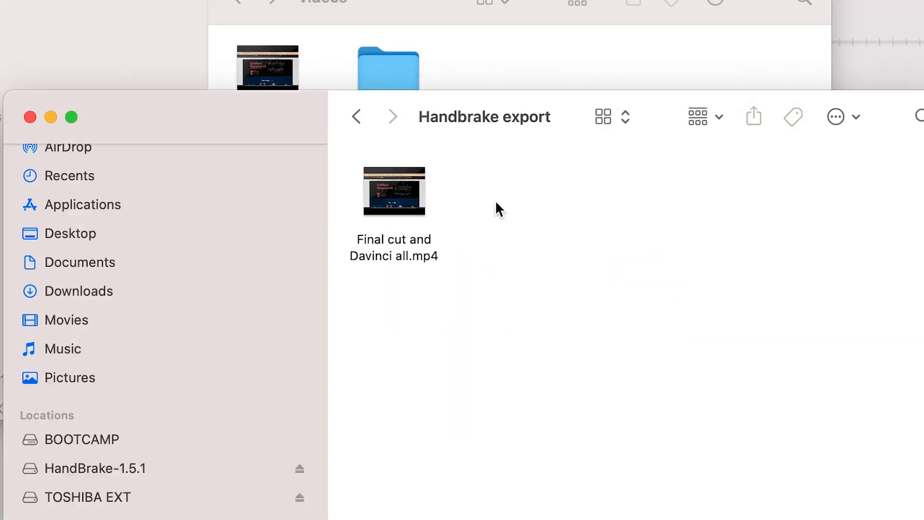
pyautogui.click(374, 261)
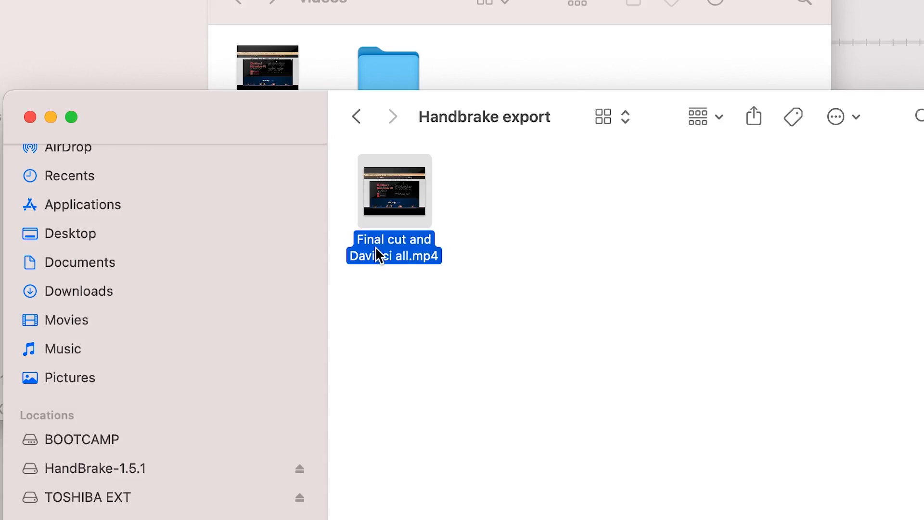
pyautogui.rightClick(375, 247)
pyautogui.click(435, 350)
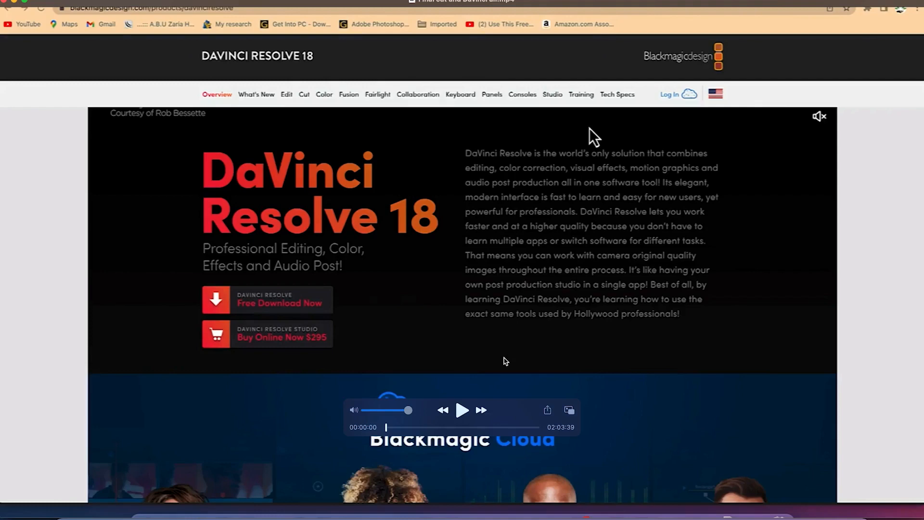
# - Play the compressed video, skip ahead to about 16 minutes to check its quality, and close the player
pyautogui.click(461, 410)
pyautogui.moveTo(387, 428); pyautogui.dragTo(406, 428)
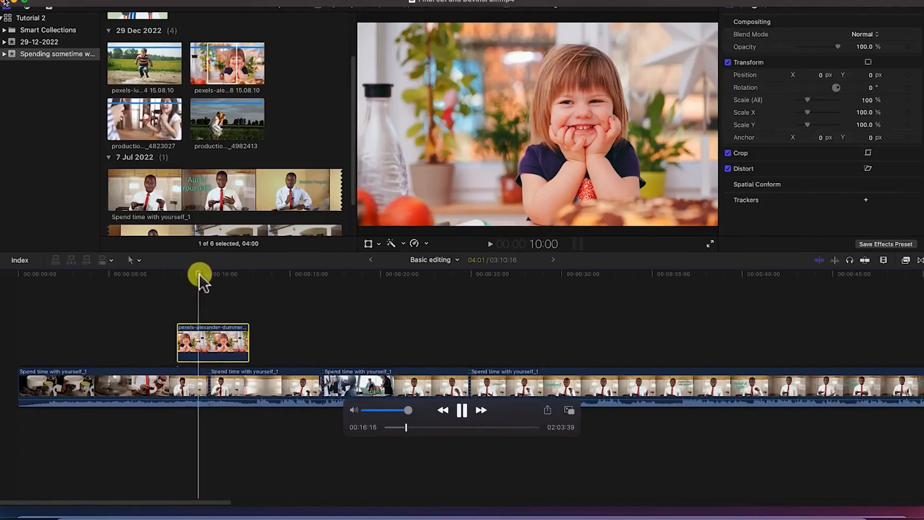
pyautogui.click(6, 2)
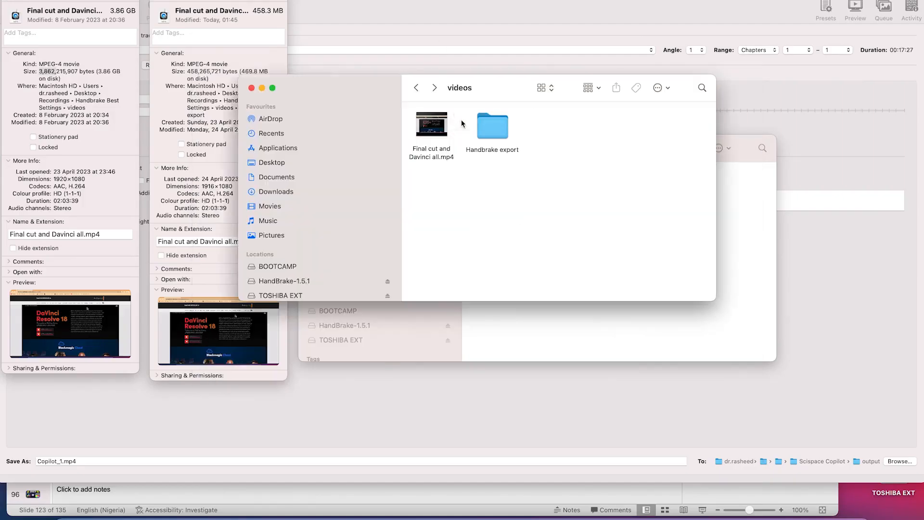
# - Play the original video from the videos folder, skip ahead to about 12 minutes for comparison, and close the player
pyautogui.click(440, 128)
pyautogui.doubleClick(440, 128)
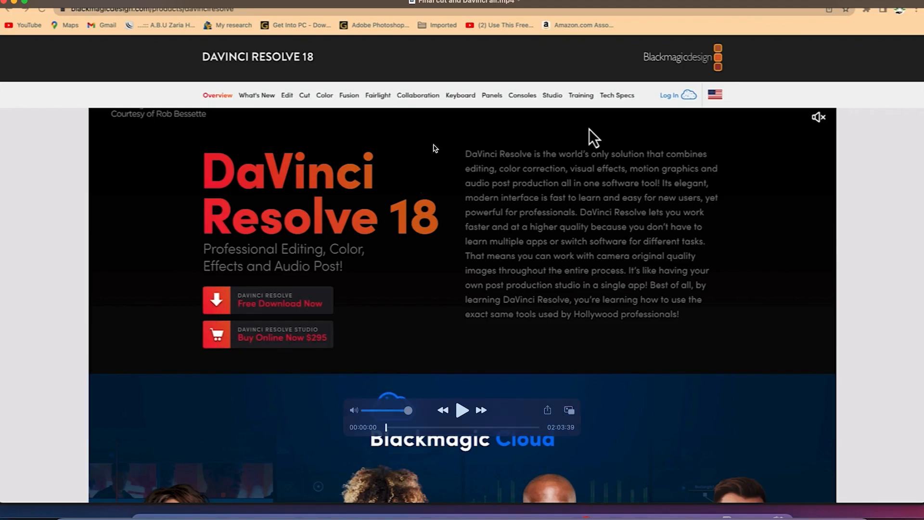
pyautogui.click(460, 411)
pyautogui.moveTo(387, 430); pyautogui.dragTo(402, 430)
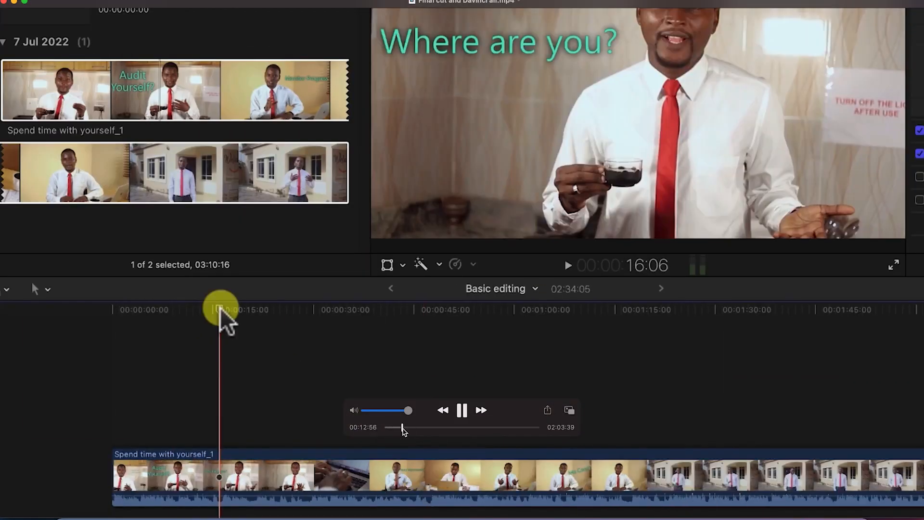
pyautogui.click(4, 2)
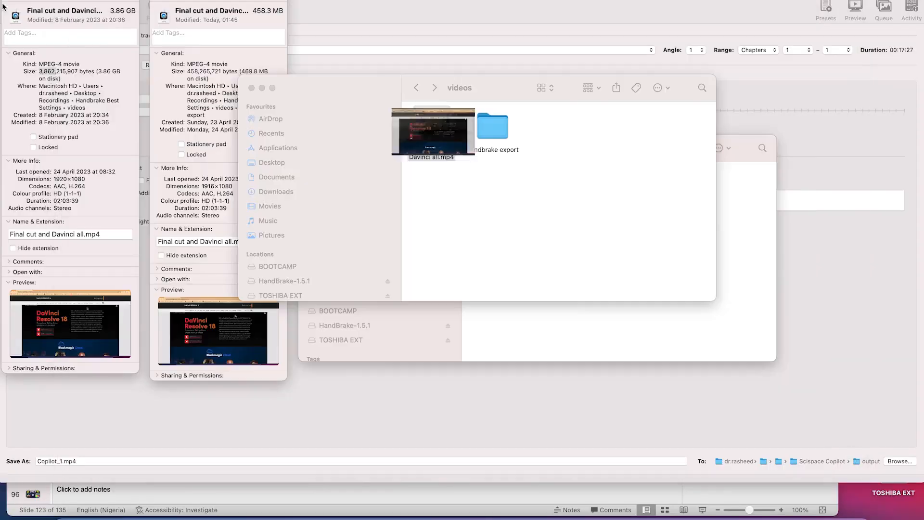
pyautogui.click(470, 206)
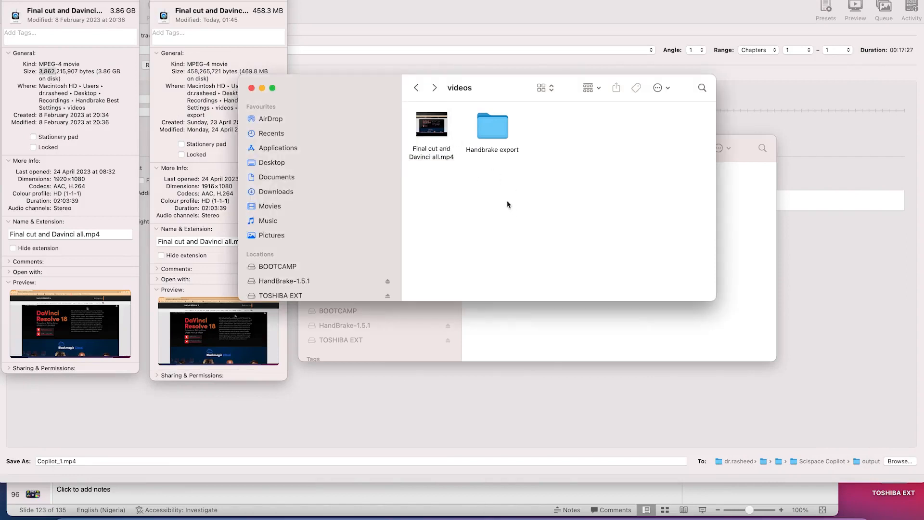
# - Switch back to HandBrake and browse for a new source in Tutorial courses > 2023 > March on the TOSHIBA EXT drive
pyautogui.click(413, 16)
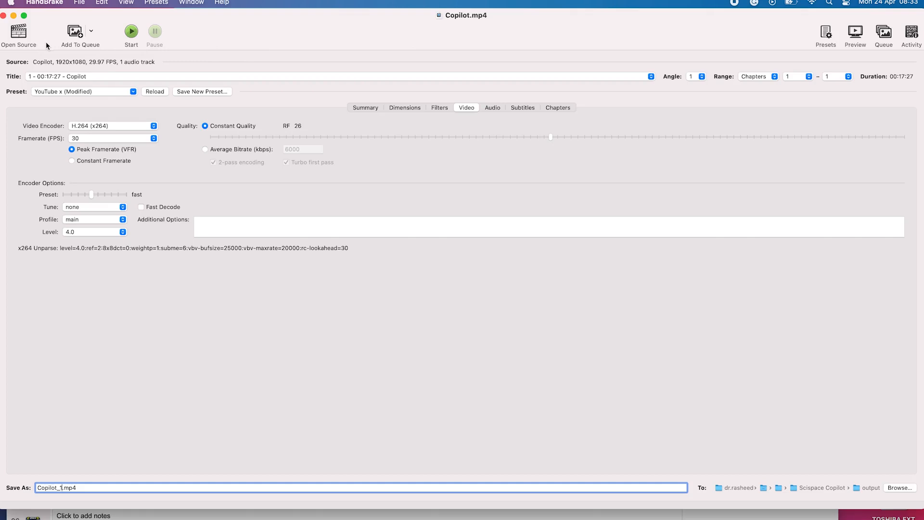
pyautogui.click(21, 38)
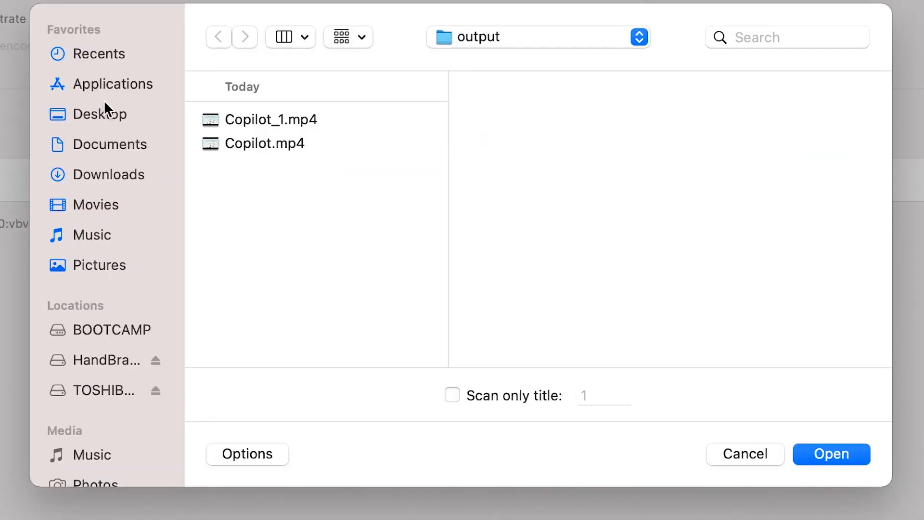
pyautogui.click(110, 388)
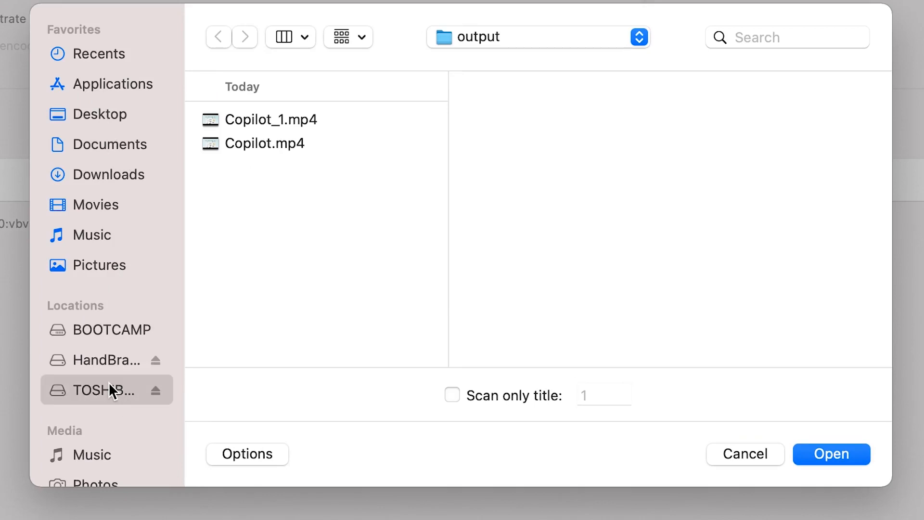
pyautogui.scroll(-5, 263, 326)
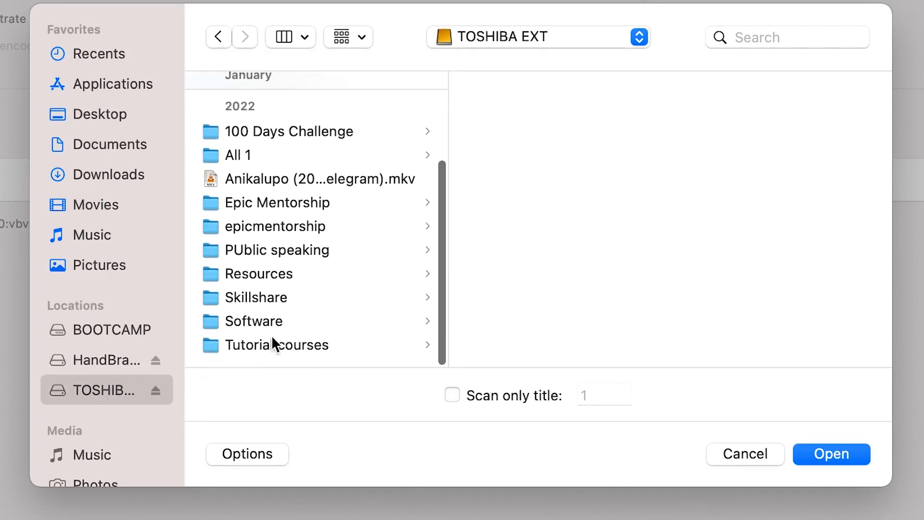
pyautogui.click(273, 339)
pyautogui.click(515, 129)
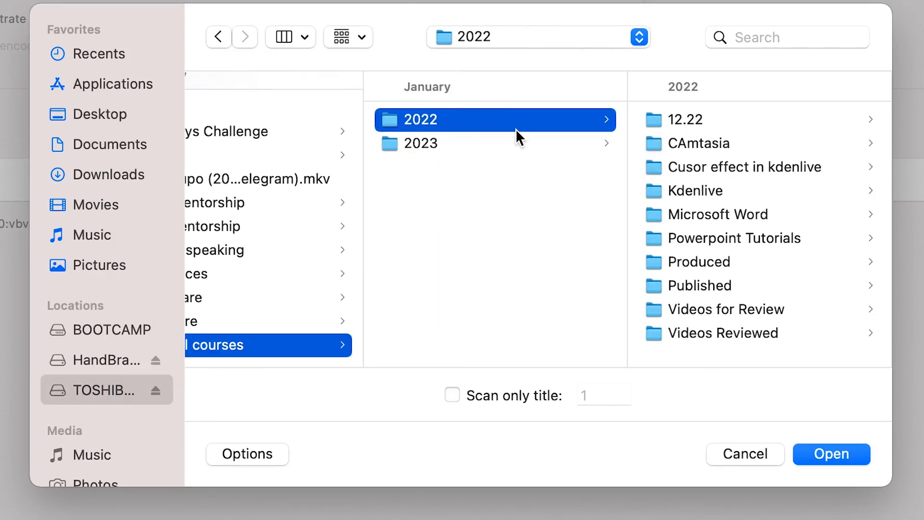
pyautogui.click(464, 146)
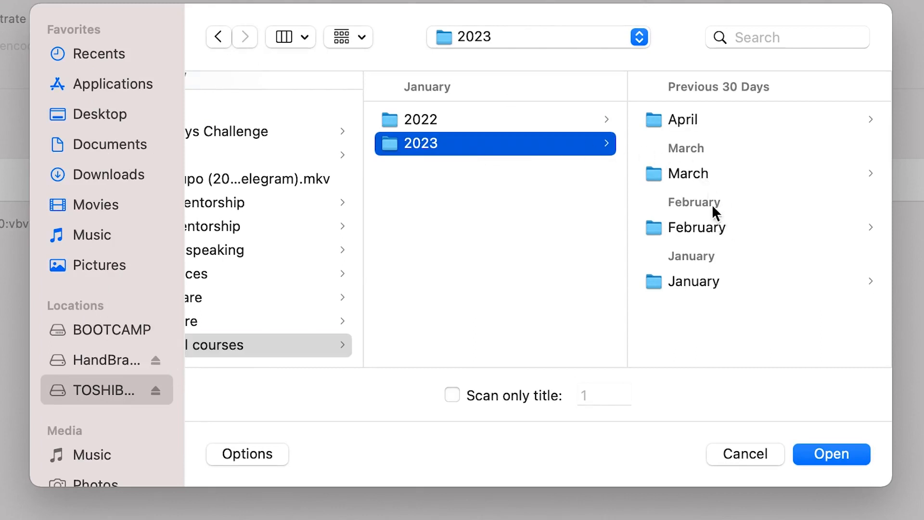
pyautogui.click(707, 173)
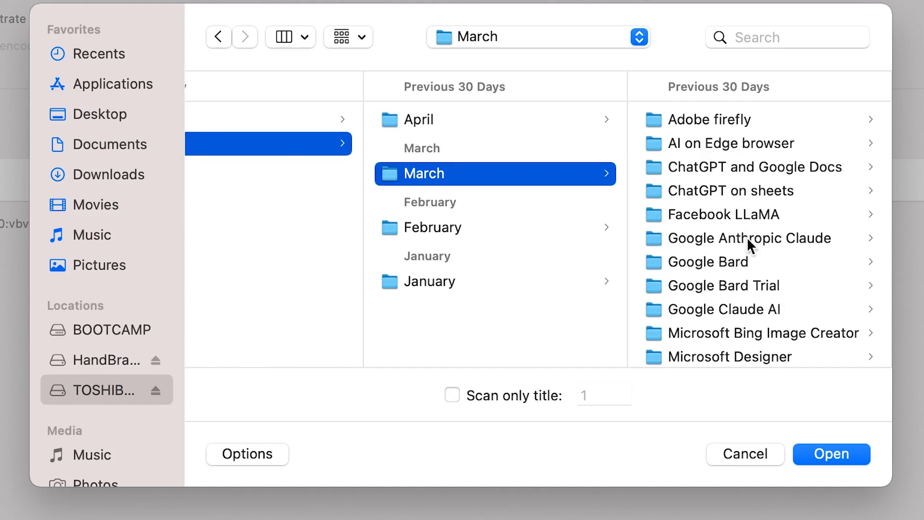
# - Find the Output from Premiere folder among the March tutorials and open Computer code.mp4 from it as the source
pyautogui.scroll(-5, 747, 237)
pyautogui.click(734, 192)
pyautogui.click(738, 238)
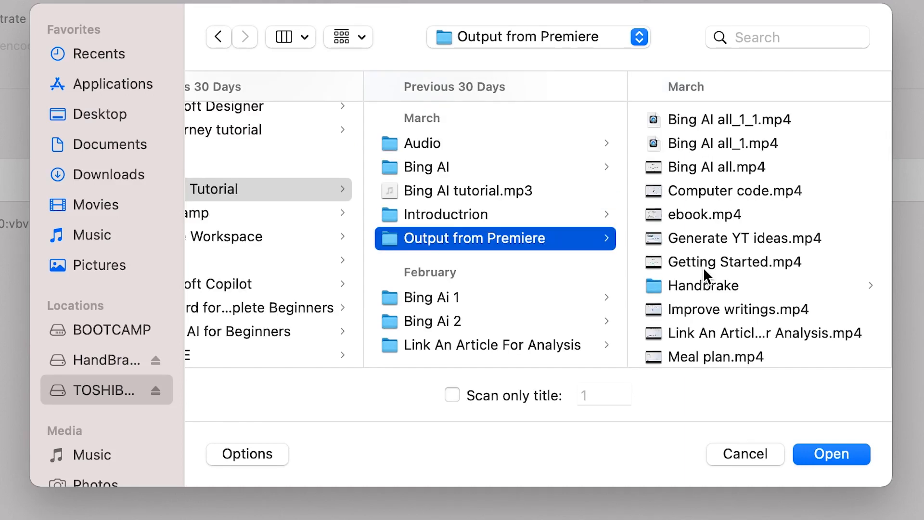
pyautogui.scroll(-5, 703, 267)
pyautogui.scroll(5, 702, 267)
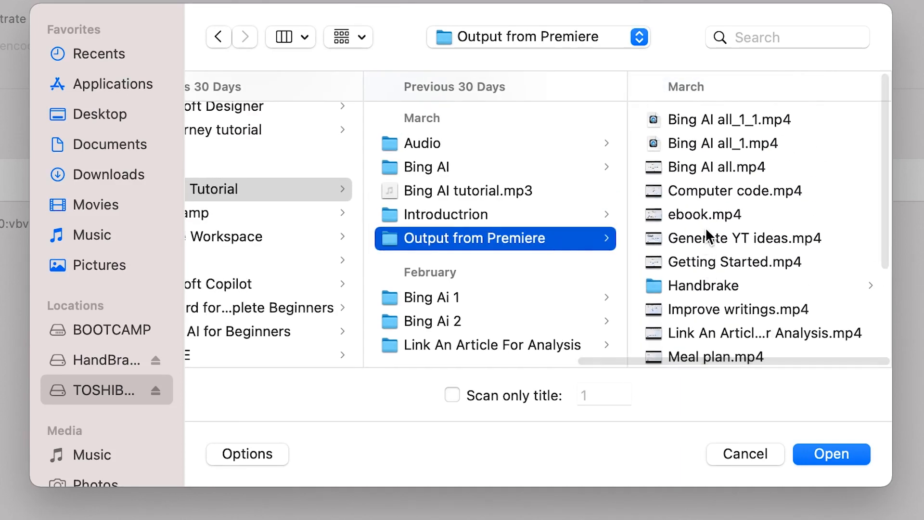
pyautogui.click(721, 190)
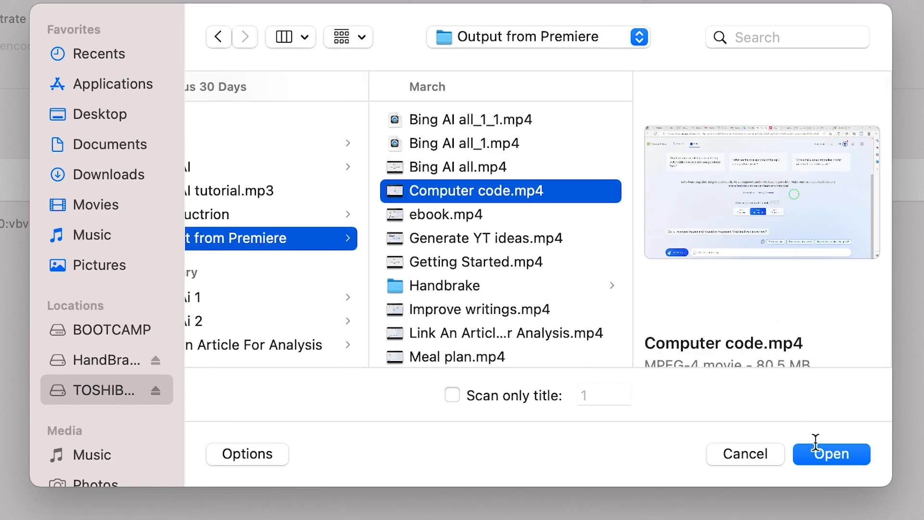
pyautogui.click(820, 456)
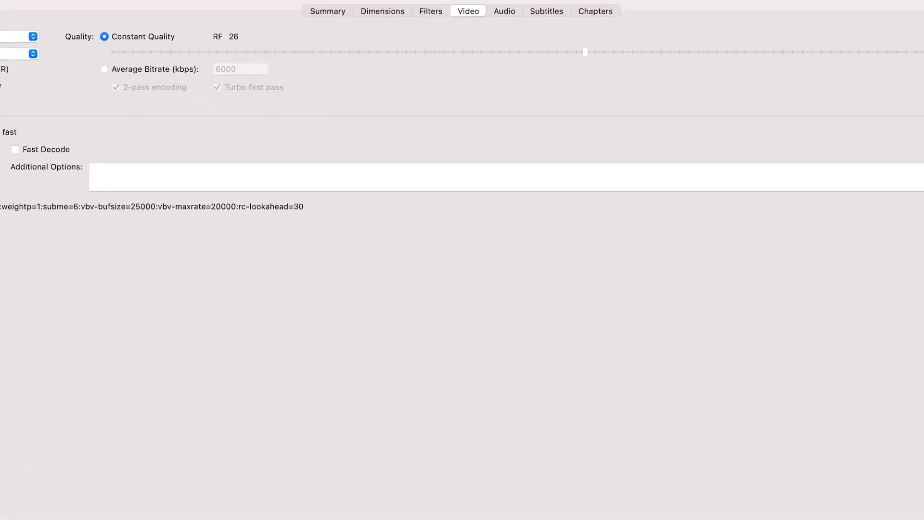
# - Create a folder named Handbrake inside the output folder and choose it as the save destination
pyautogui.click(919, 514)
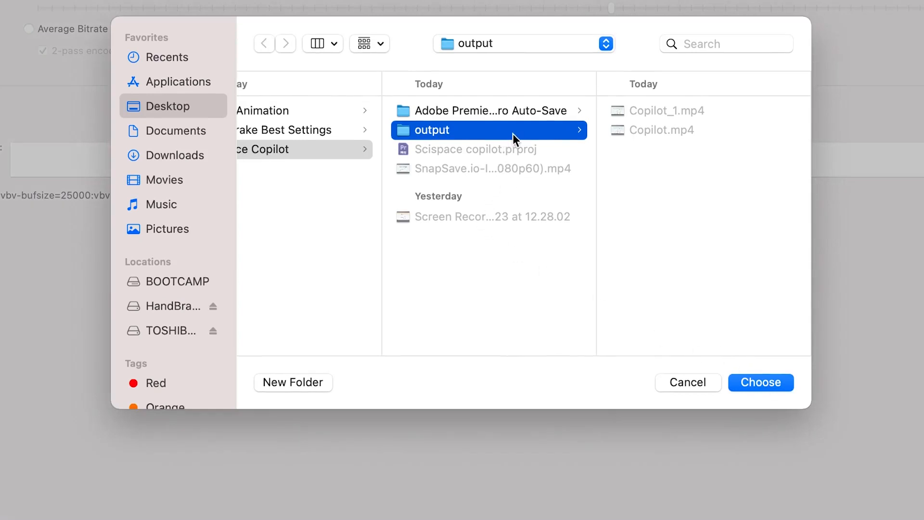
pyautogui.click(284, 377)
pyautogui.write('Handbrake')
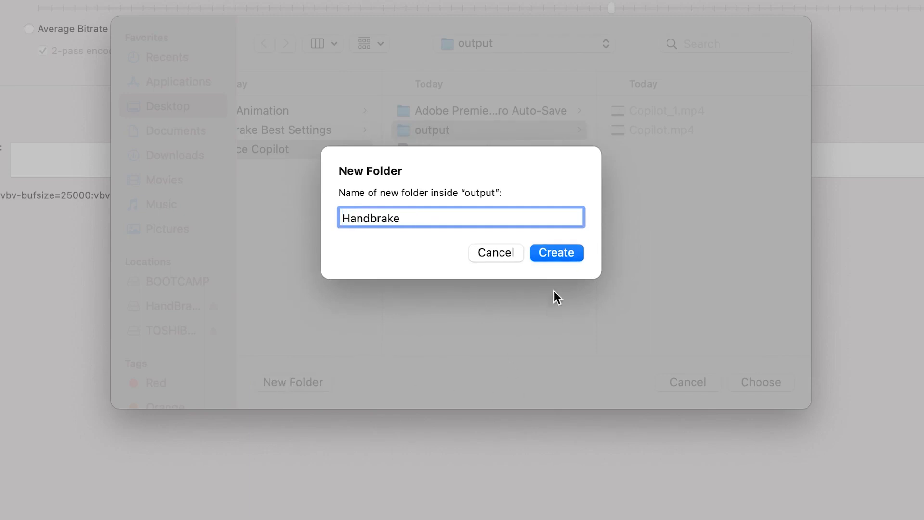
pyautogui.click(556, 255)
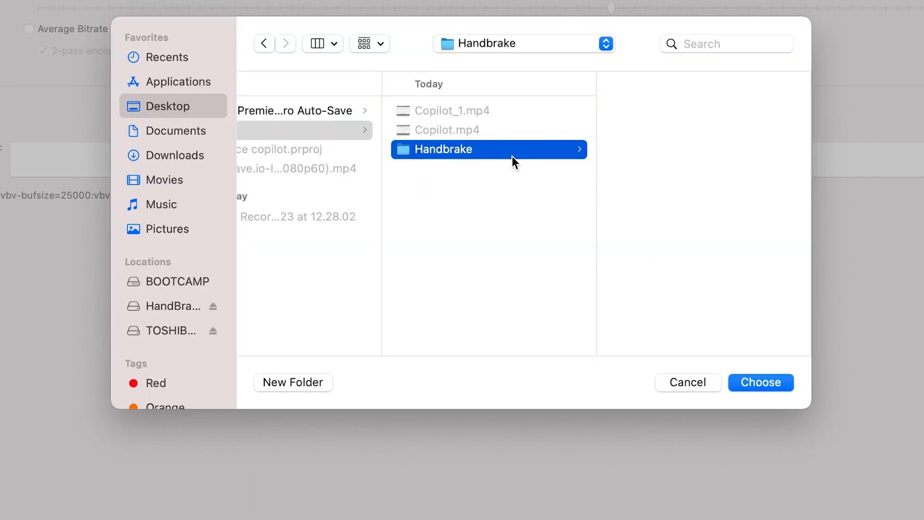
pyautogui.click(779, 383)
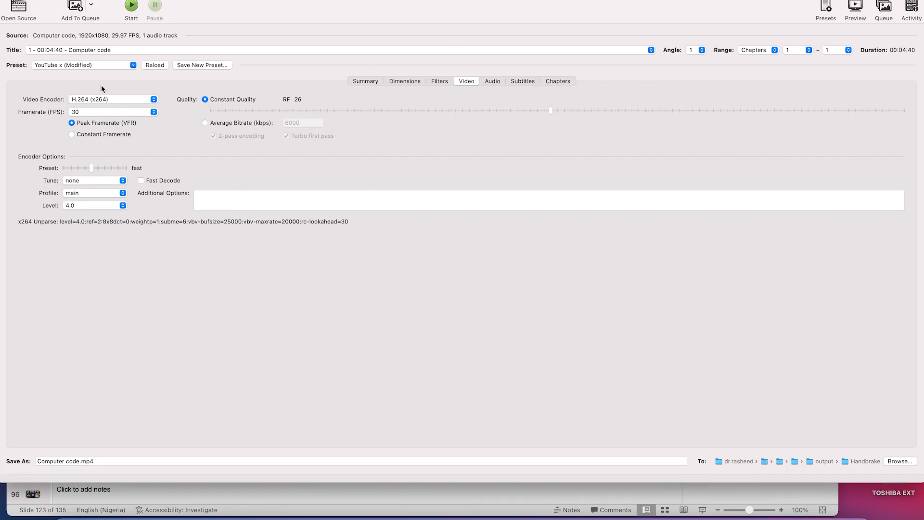
# - Apply the saved YouTube x preset to the Computer code video
pyautogui.click(92, 67)
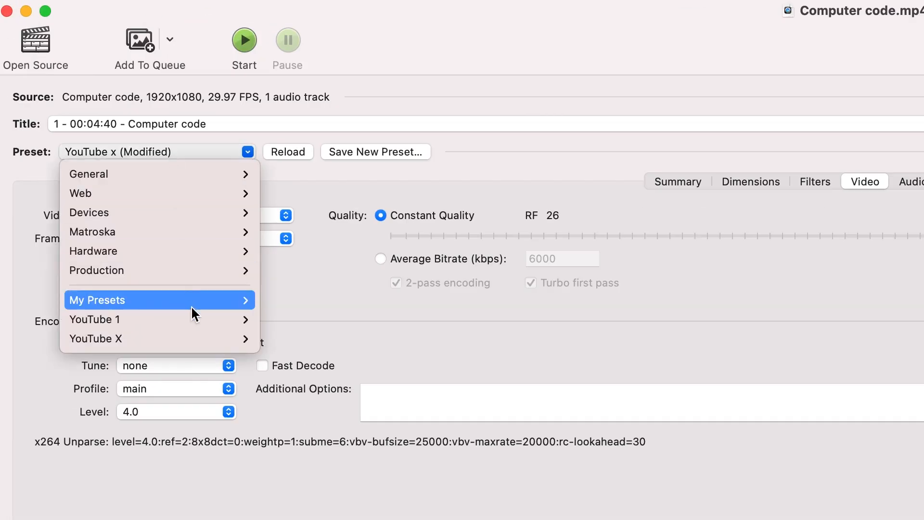
pyautogui.moveTo(106, 168)
pyautogui.click(295, 337)
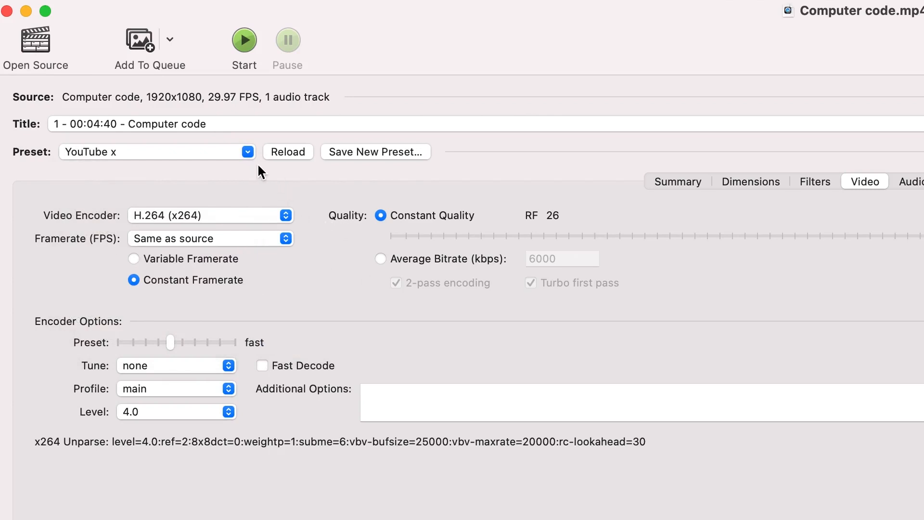
# - Add Computer code.mp4 to the encoding queue and check its entry in the queue list
pyautogui.click(134, 36)
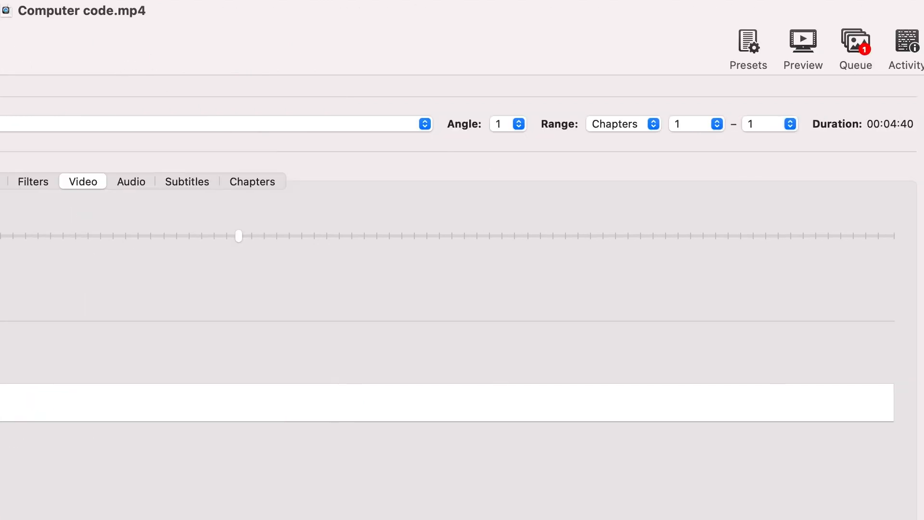
pyautogui.click(861, 42)
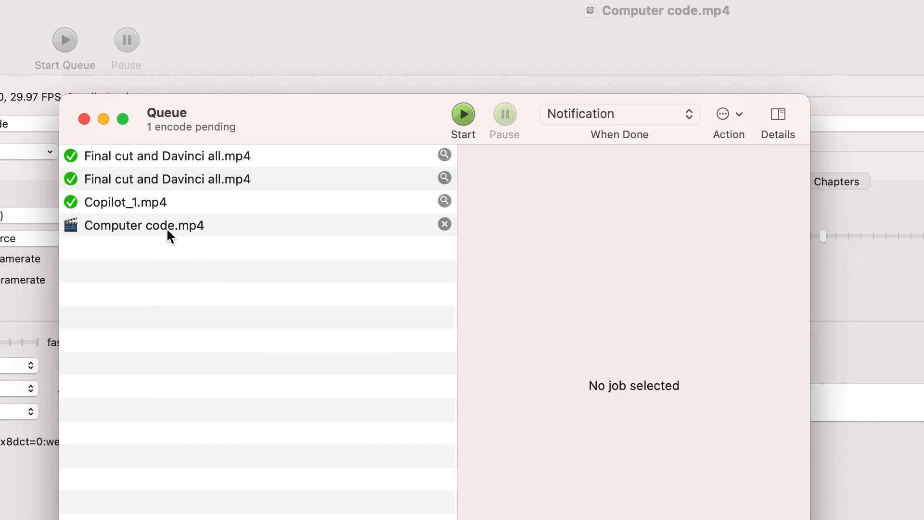
pyautogui.click(84, 119)
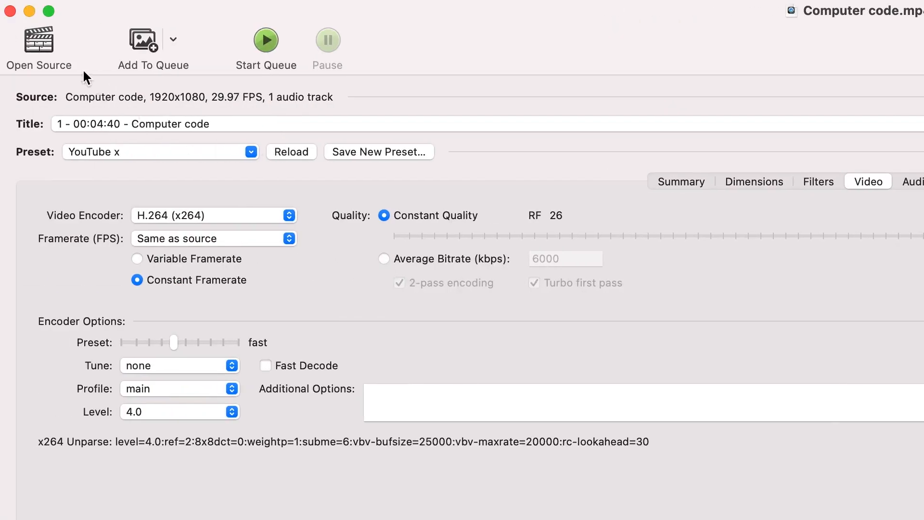
# - Load ebook.mp4 from the Output from Premiere folder as the source and add it to the queue
pyautogui.click(37, 48)
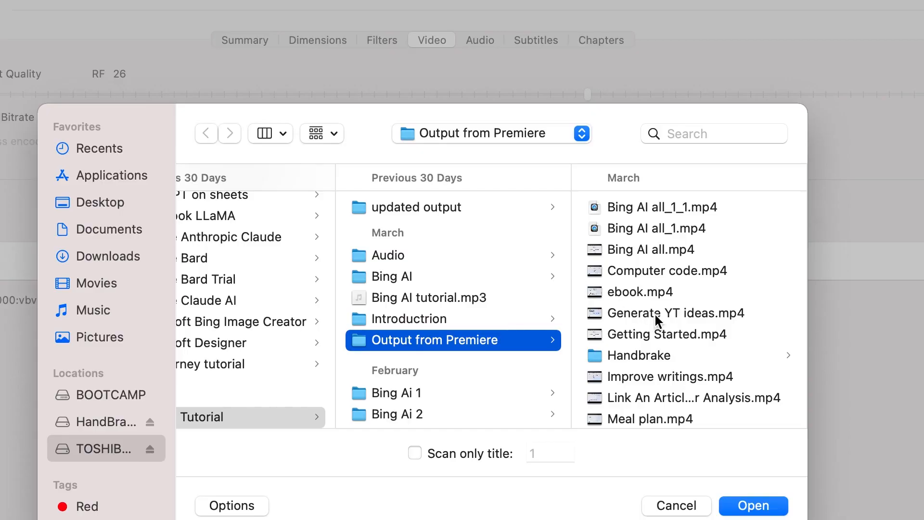
pyautogui.click(652, 291)
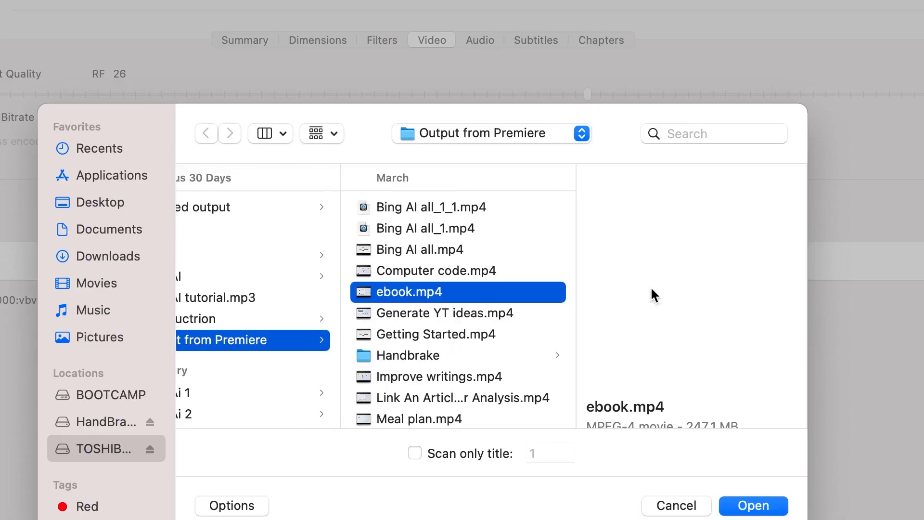
pyautogui.click(768, 511)
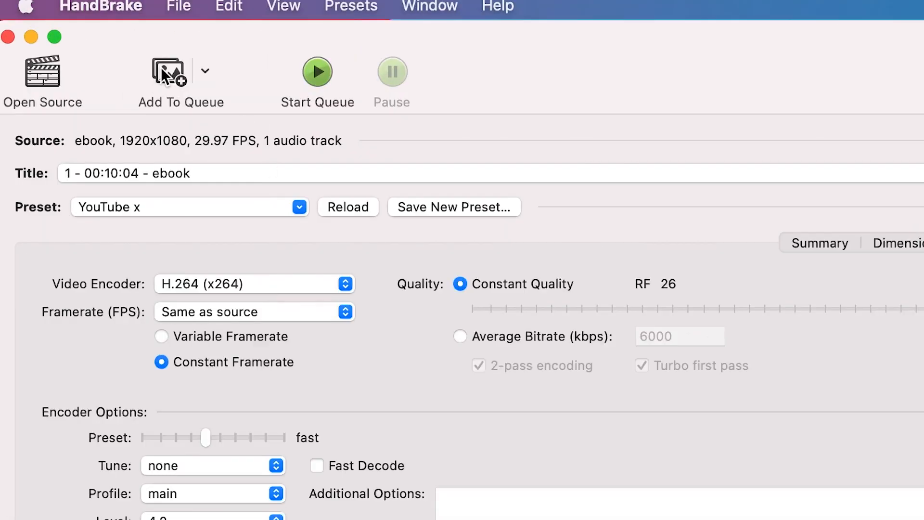
pyautogui.click(161, 67)
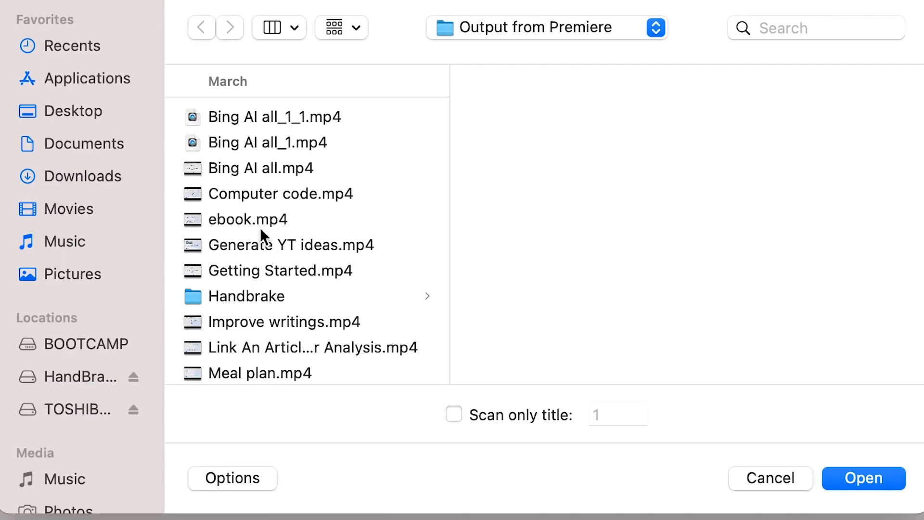
# - Queue Generate YT ideas.mp4 from the Output from Premiere folder and review the pending jobs in the queue list
pyautogui.click(256, 244)
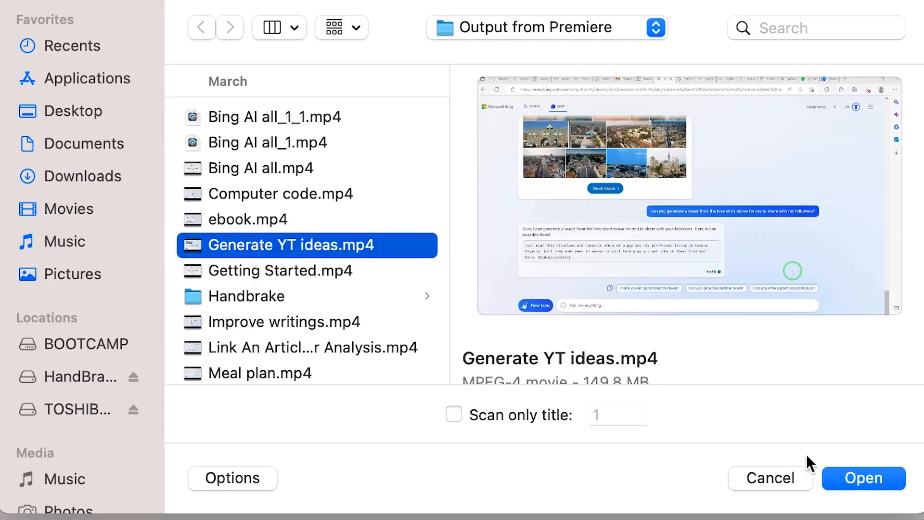
pyautogui.click(842, 470)
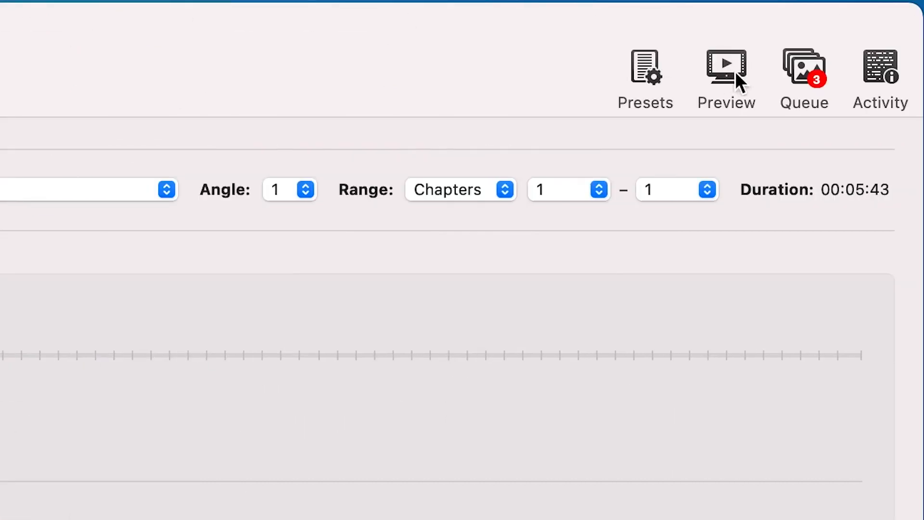
pyautogui.click(816, 63)
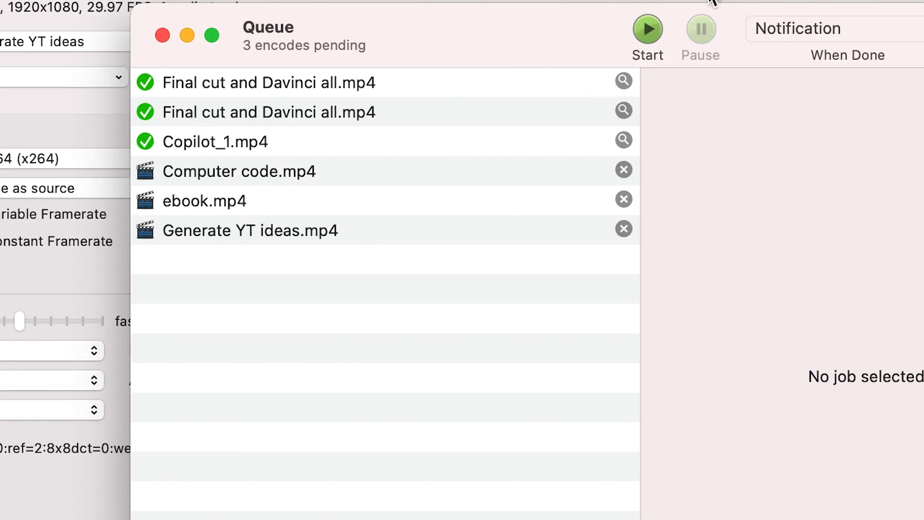
pyautogui.click(162, 35)
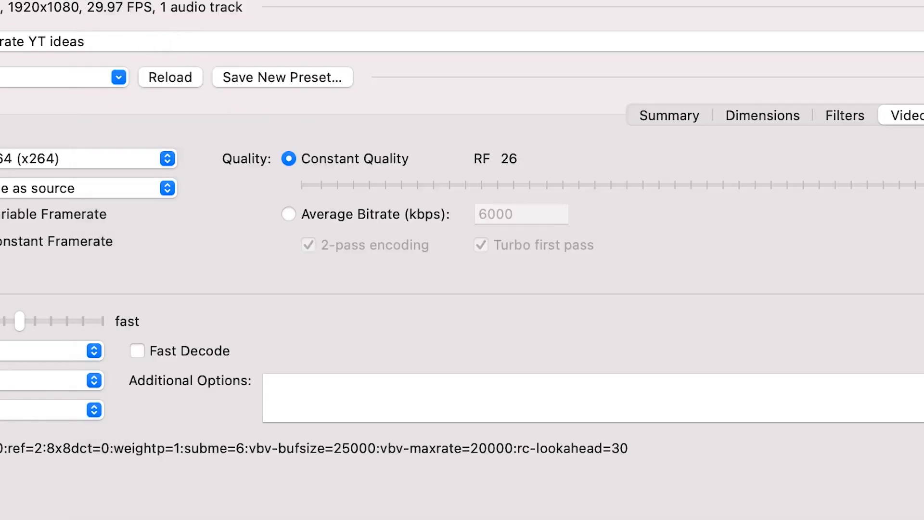